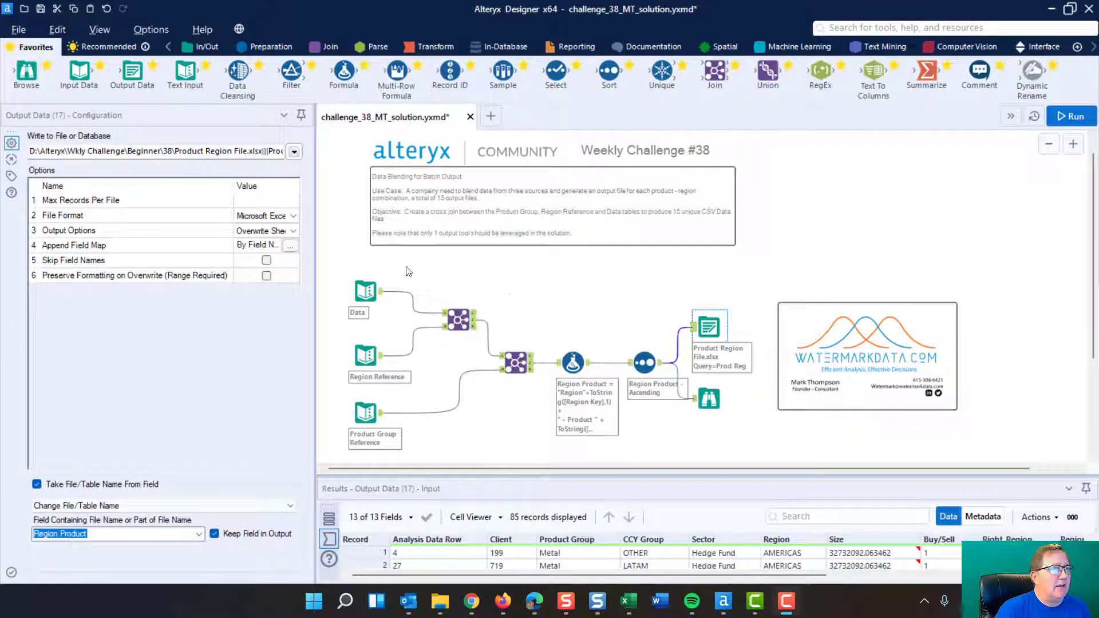
Step: Review the contents of the Data, Region Reference and Product Group Reference text inputs
click(364, 283)
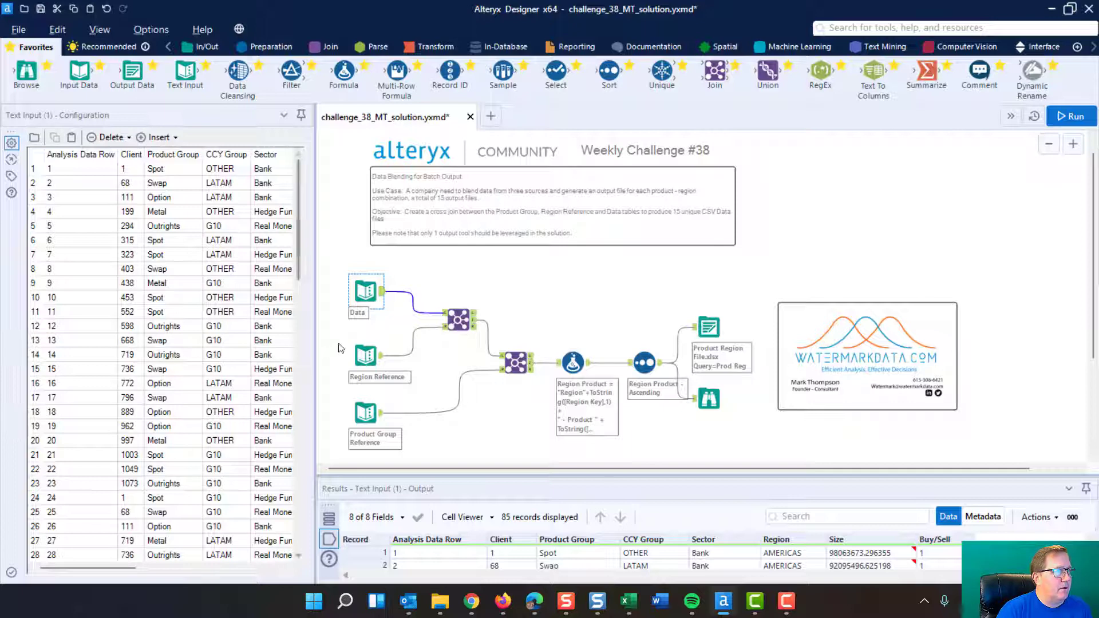
click(367, 355)
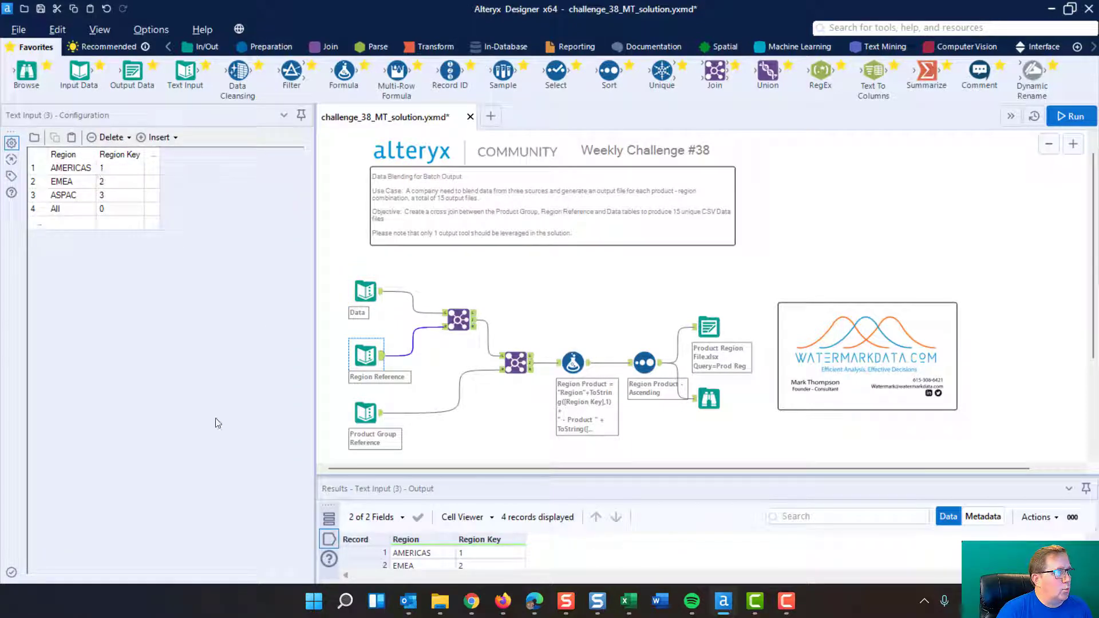
click(370, 413)
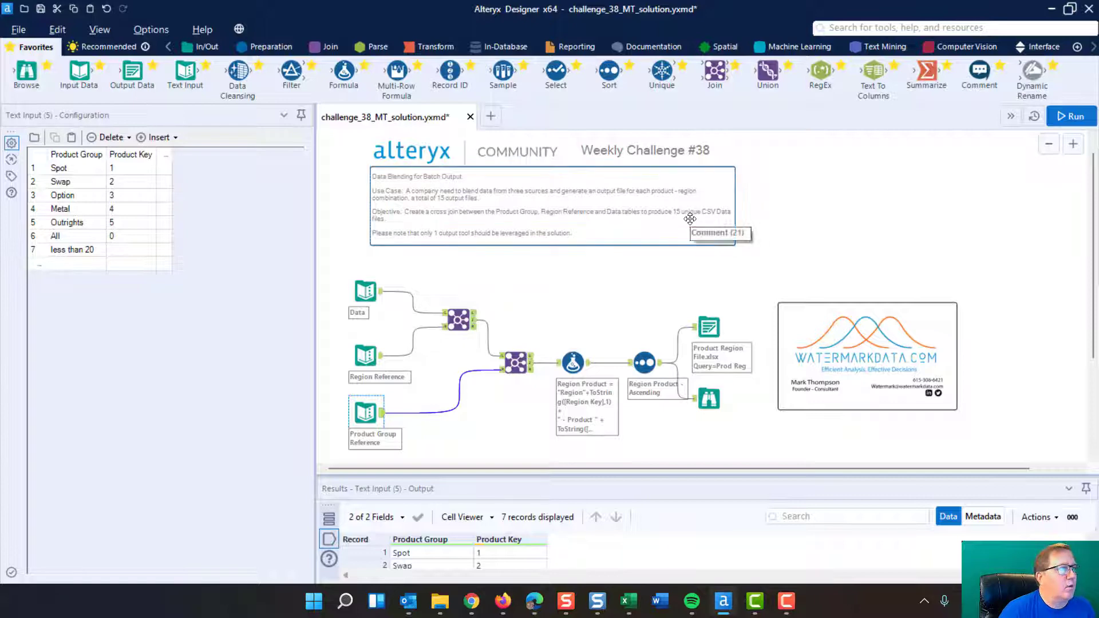
click(358, 348)
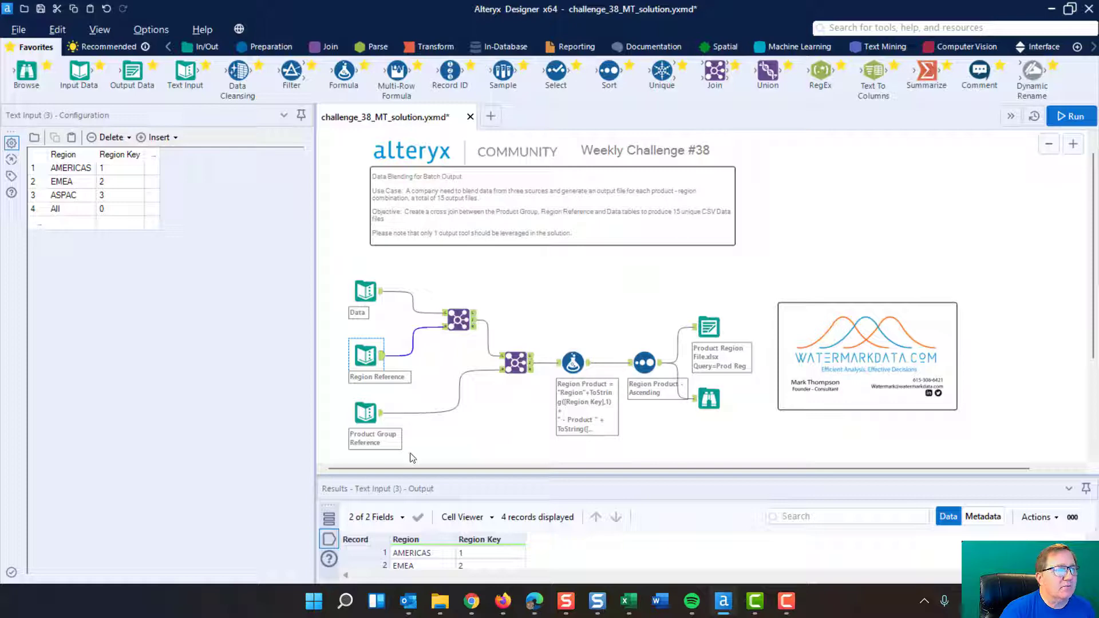
click(367, 413)
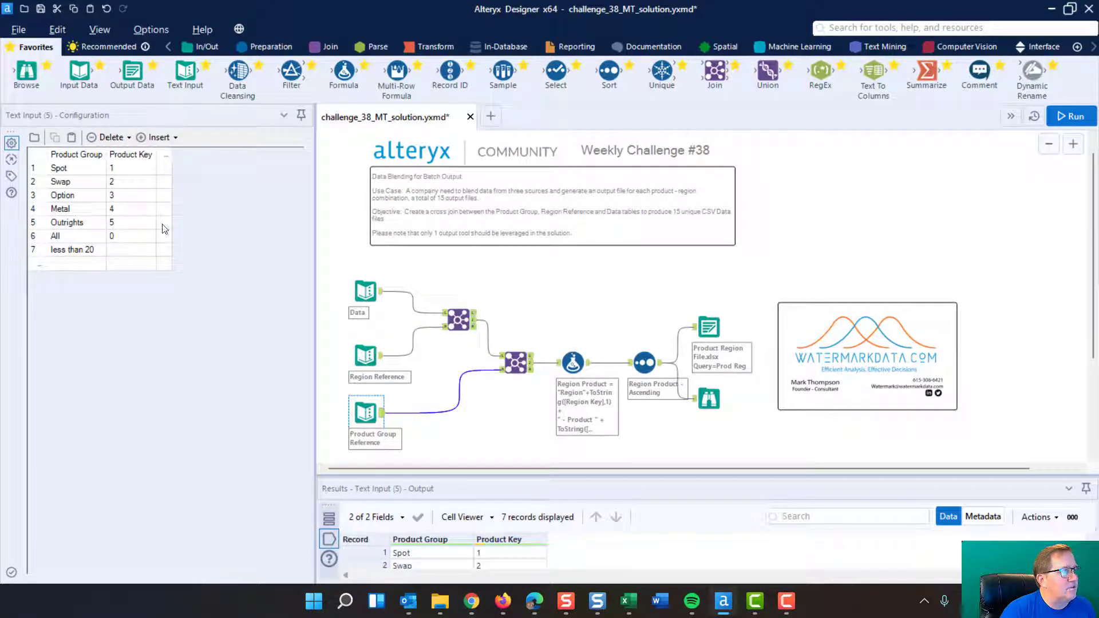
click(379, 356)
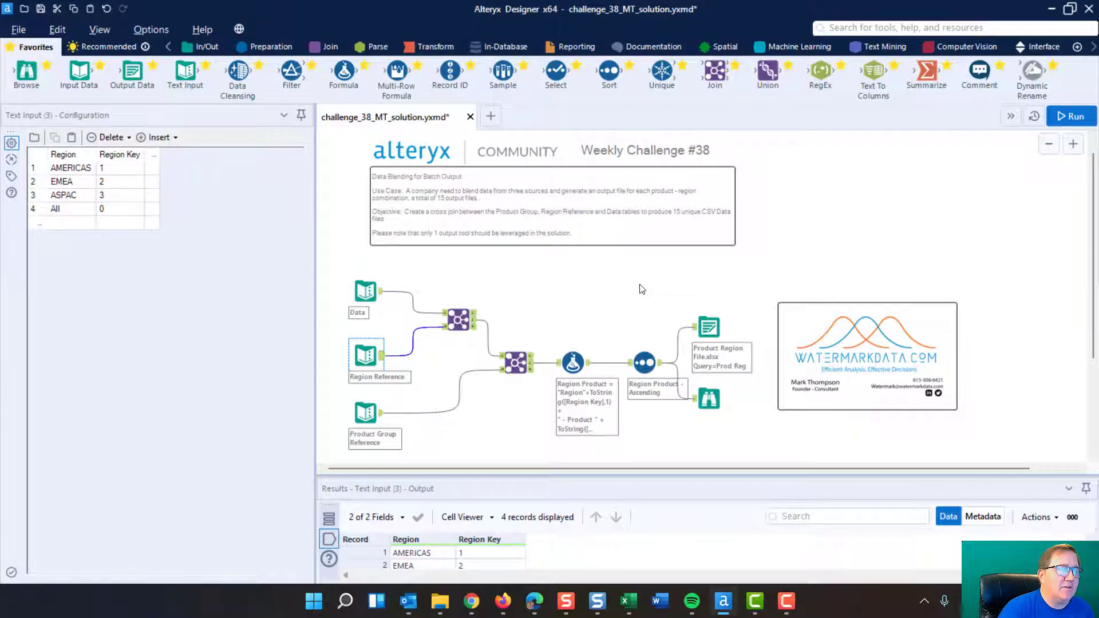
Step: Enlarge the workflow, narrow the configuration pane and inspect the records of the Data input
scroll(642, 289, down, 2)
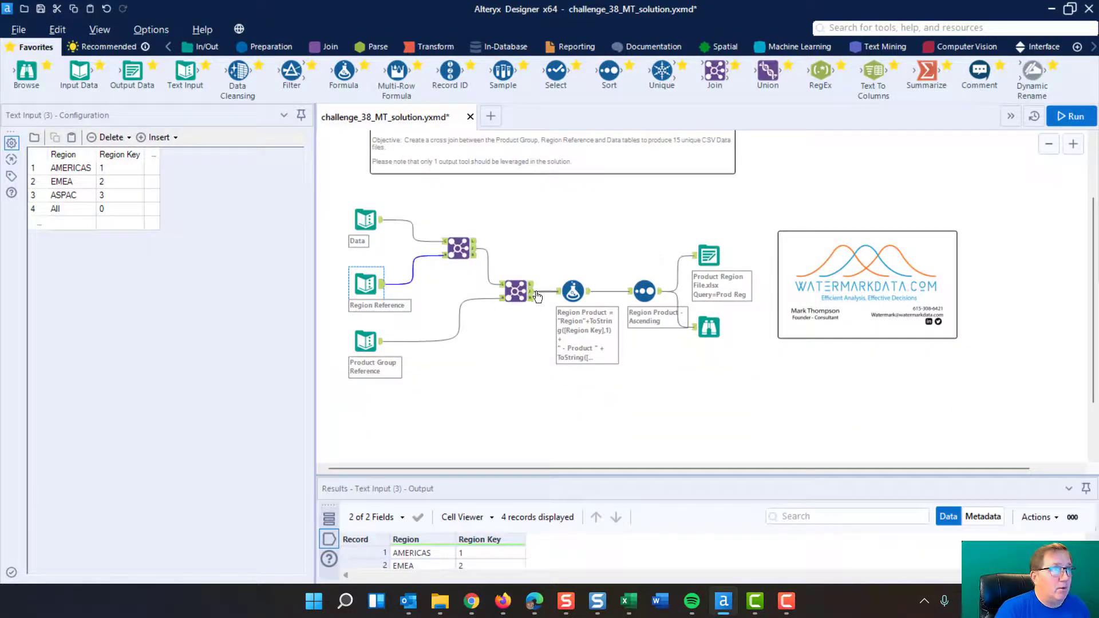
scroll(537, 296, up, 1)
drag(538, 468, 506, 468)
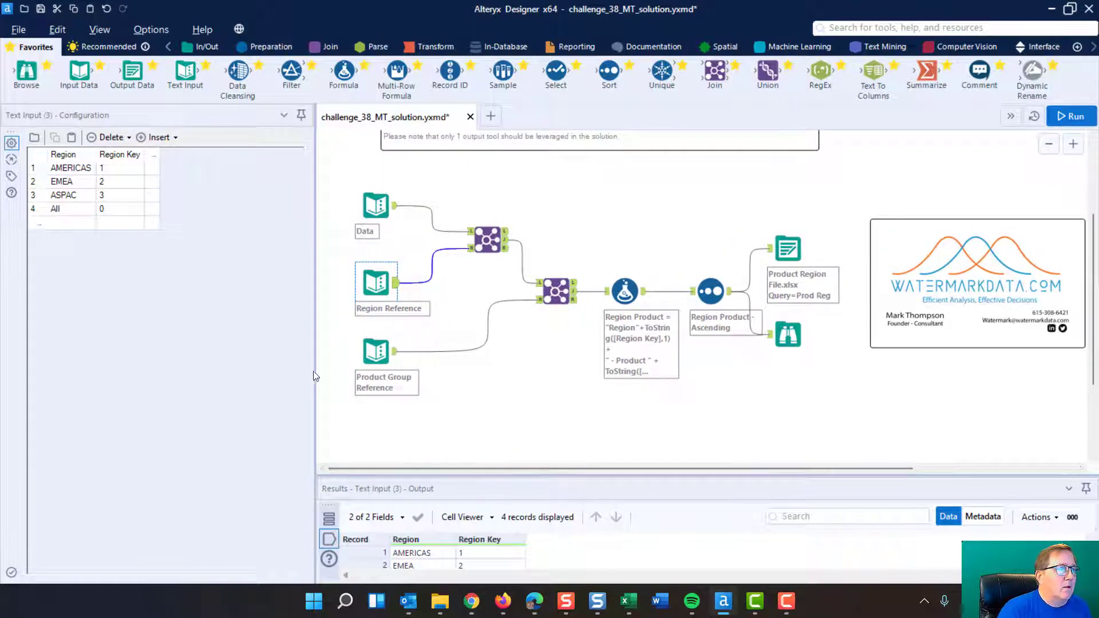
drag(316, 371, 278, 373)
click(332, 207)
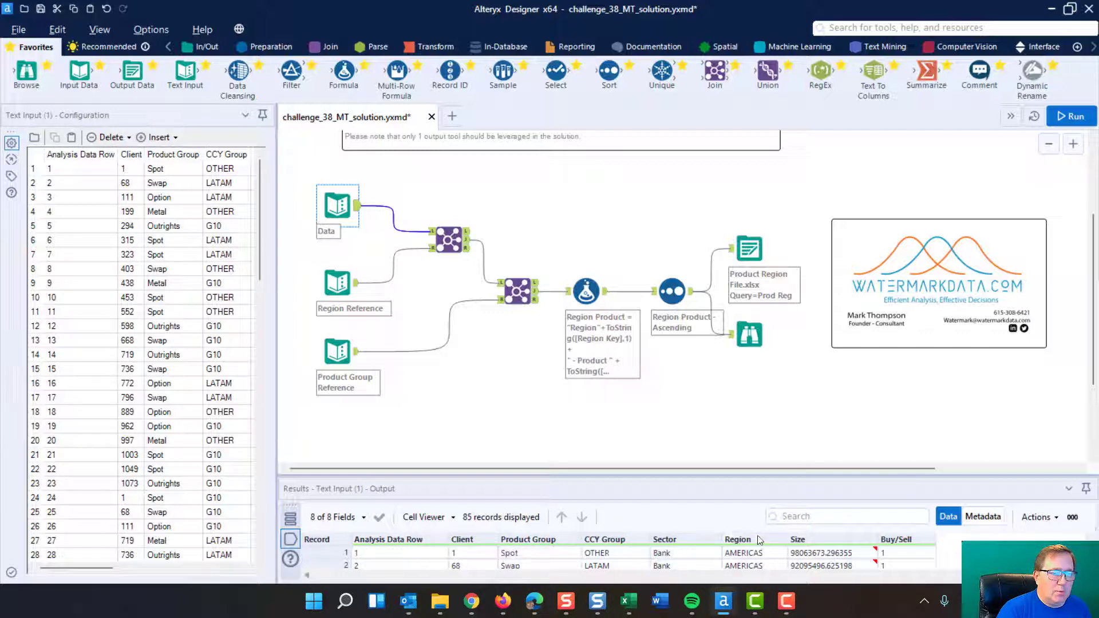
Step: Examine the Region join with its left, right and inner outputs, and the Product Group join together with its reference input
click(449, 242)
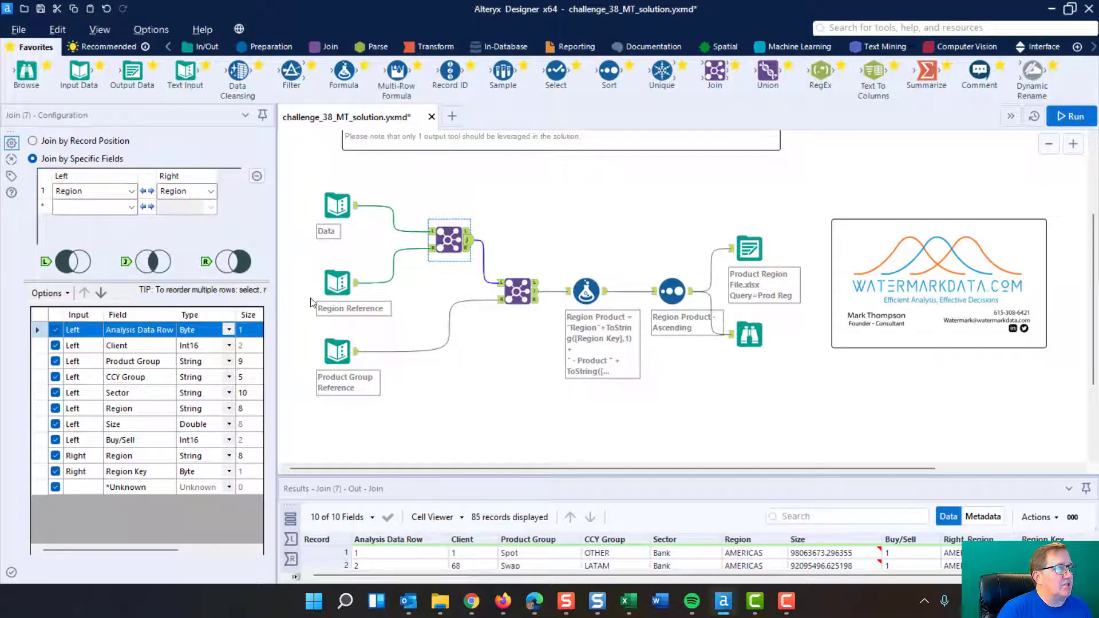
click(350, 281)
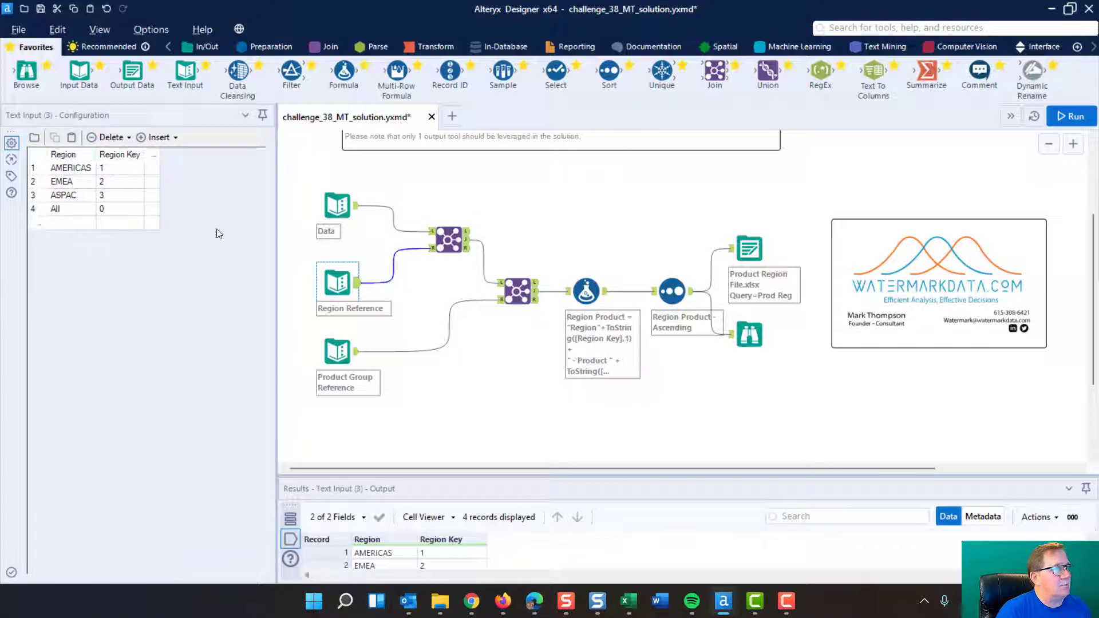
click(446, 236)
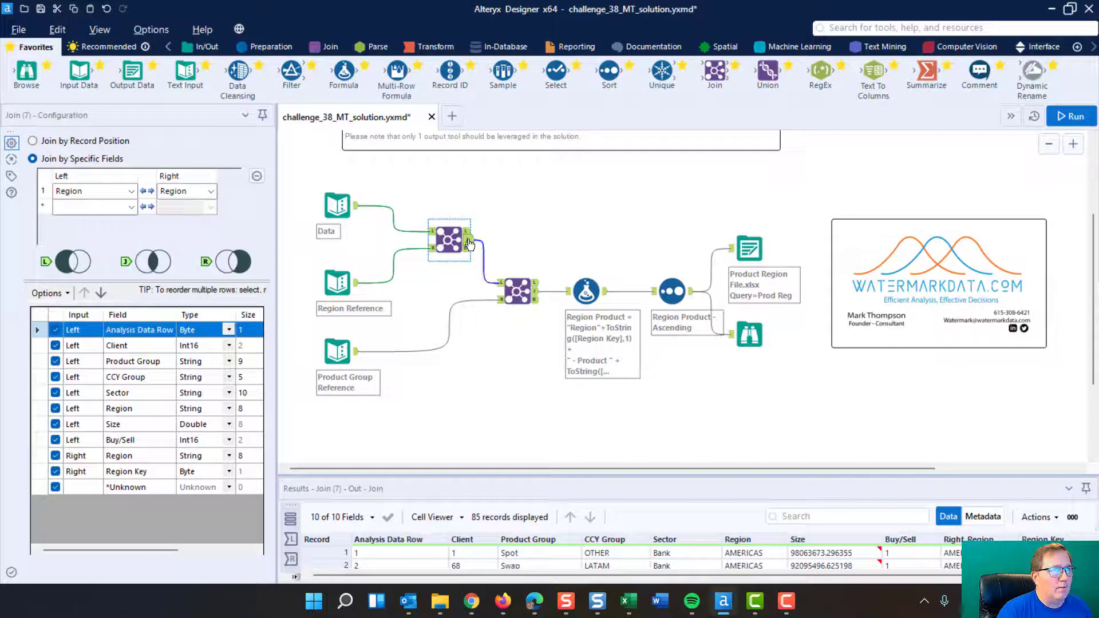
click(467, 233)
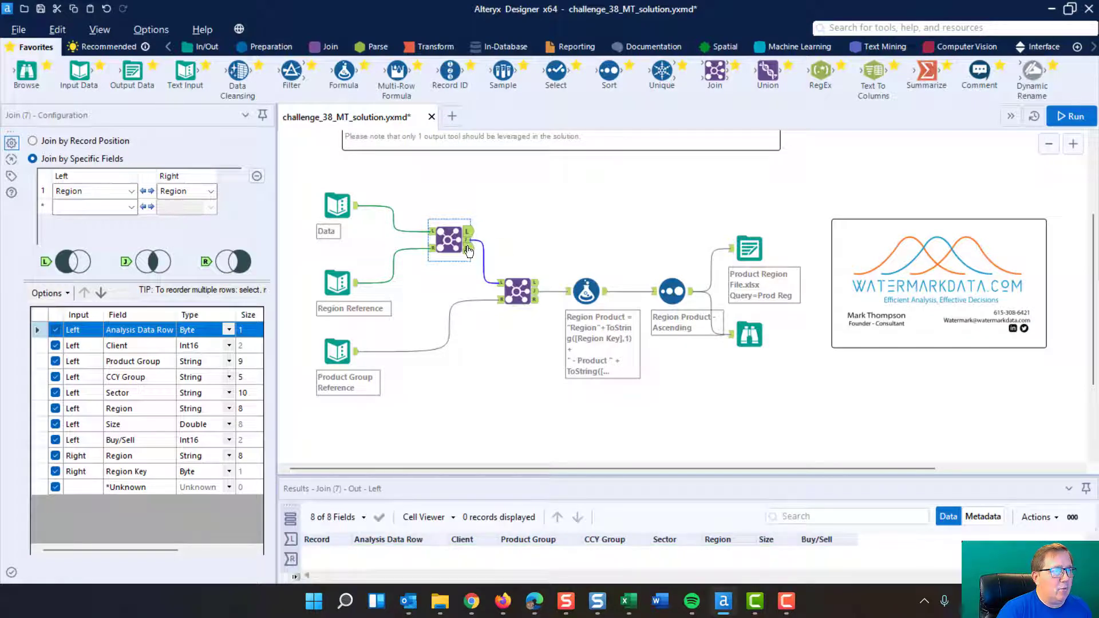
click(467, 250)
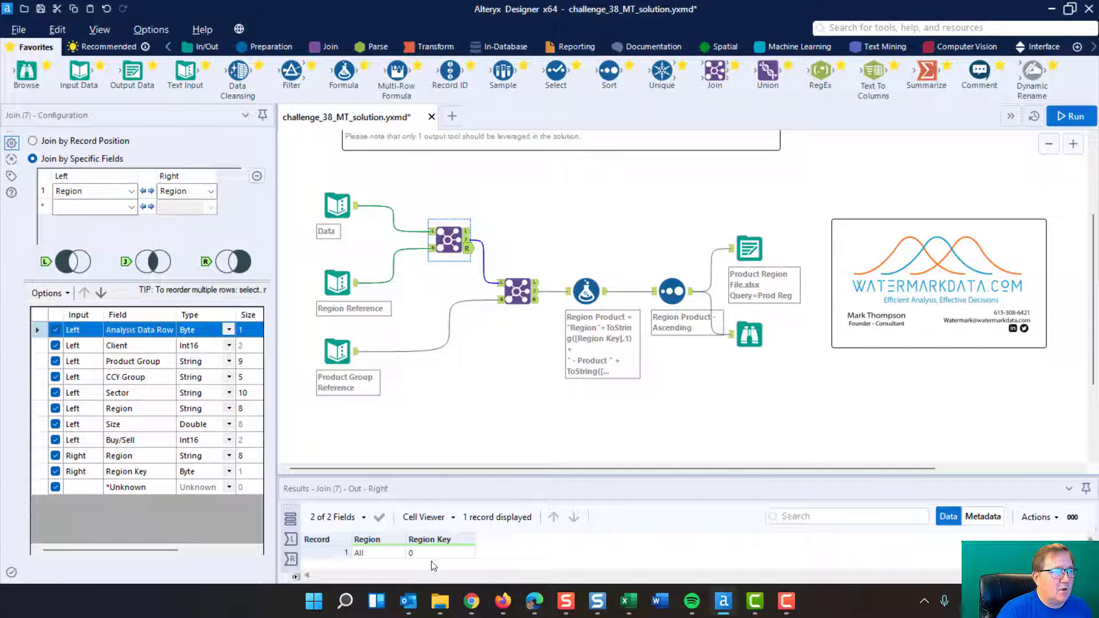
click(468, 241)
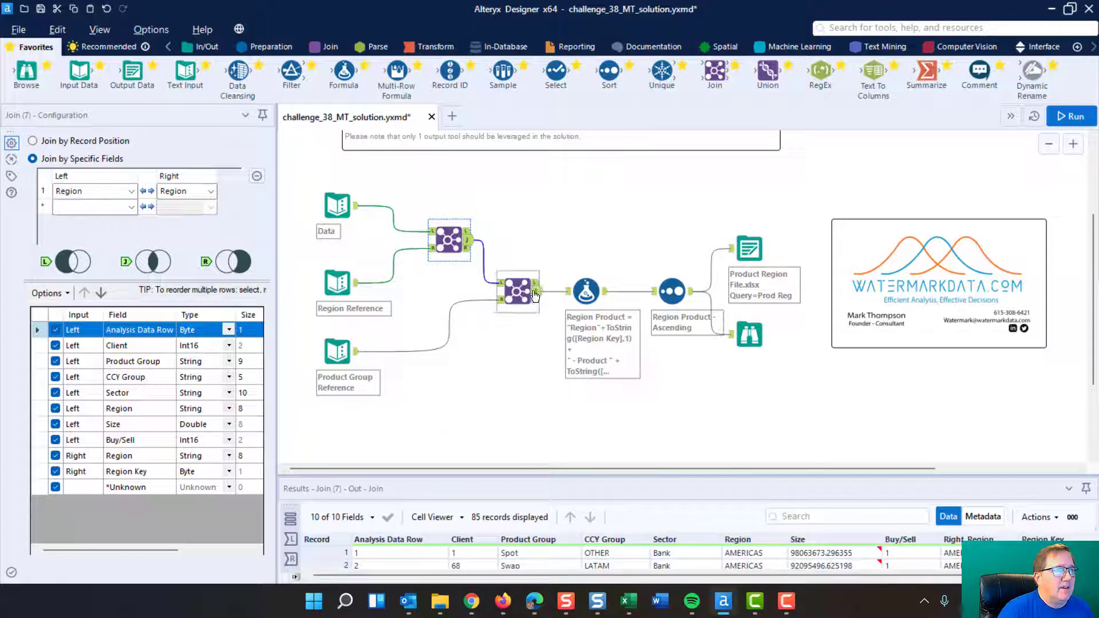
click(339, 349)
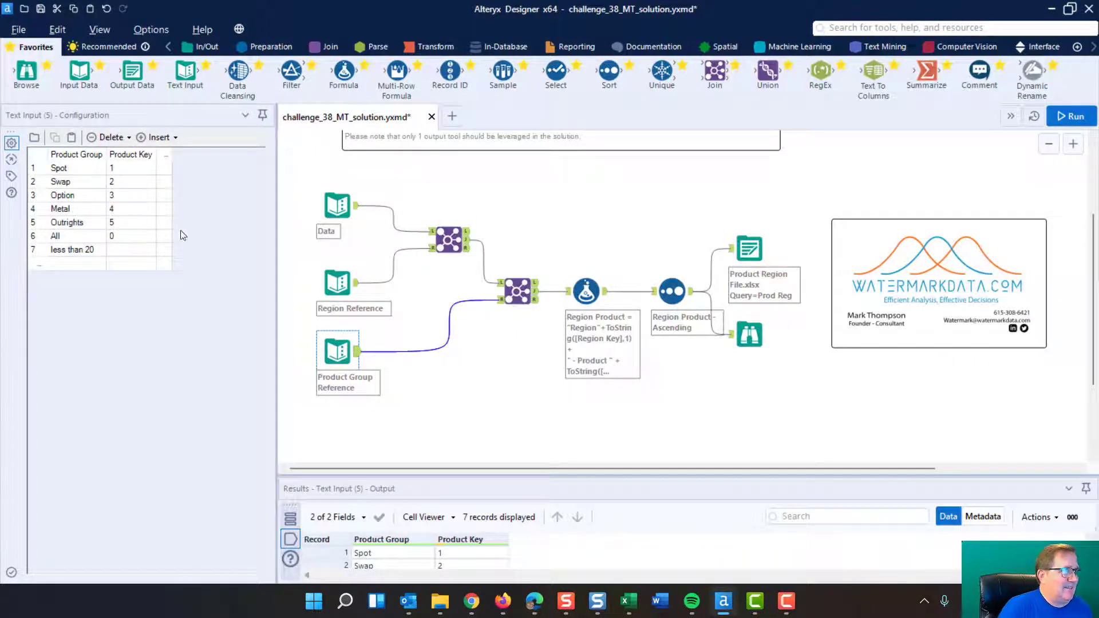
click(529, 291)
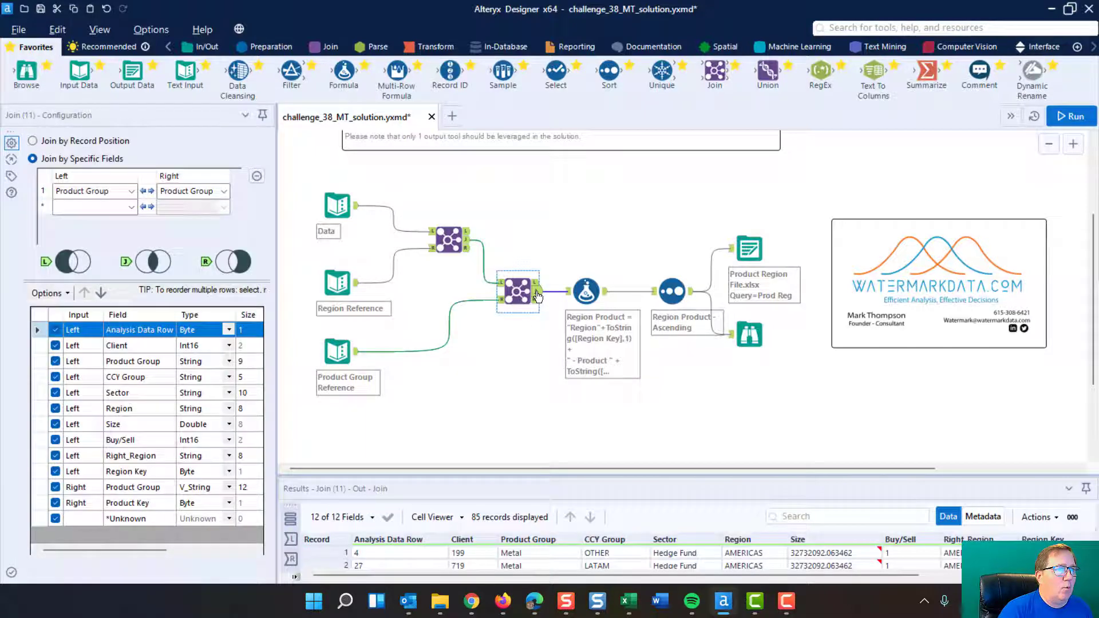
Step: Examine the Formula tool's Region Product expression in a wider configuration pane, highlighting the Region text and the [Region Key] field
click(583, 286)
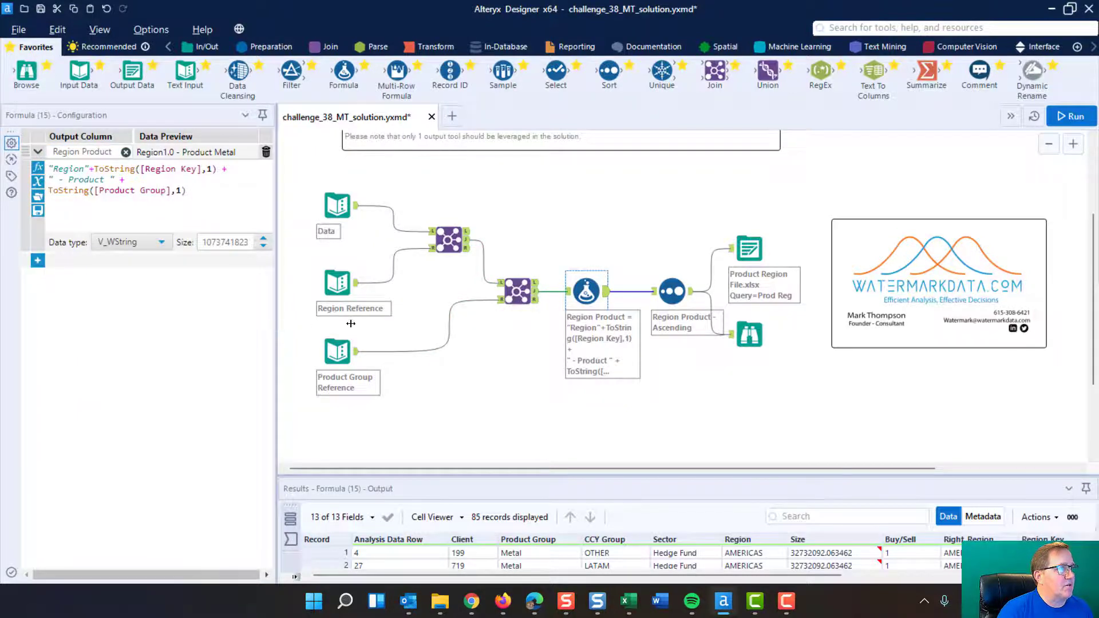
drag(276, 323, 394, 324)
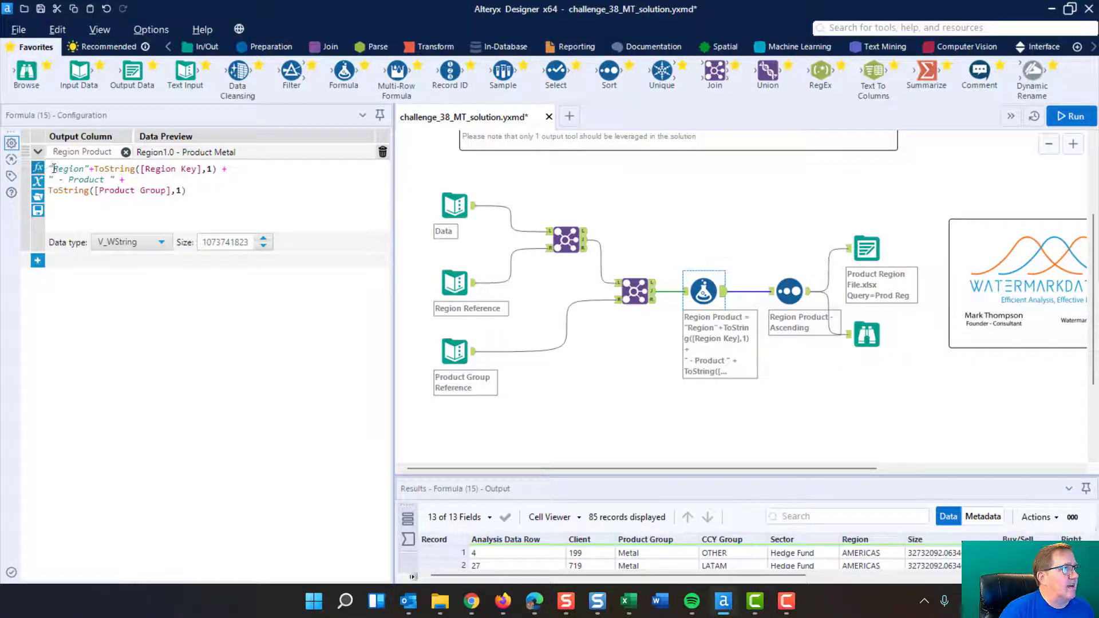
drag(52, 169, 85, 170)
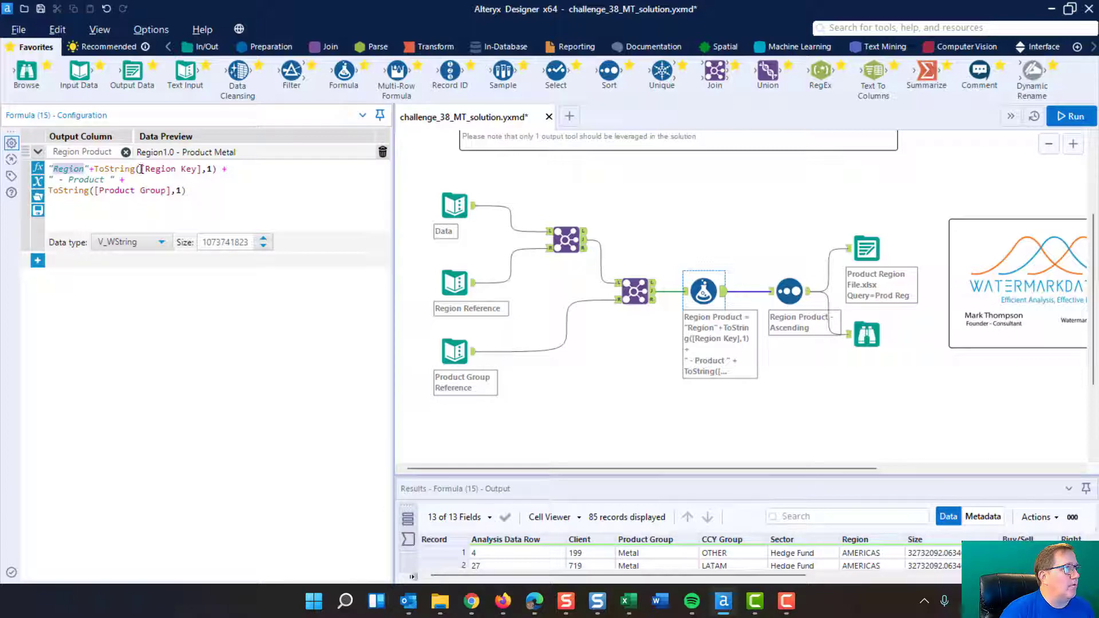
drag(141, 169, 203, 170)
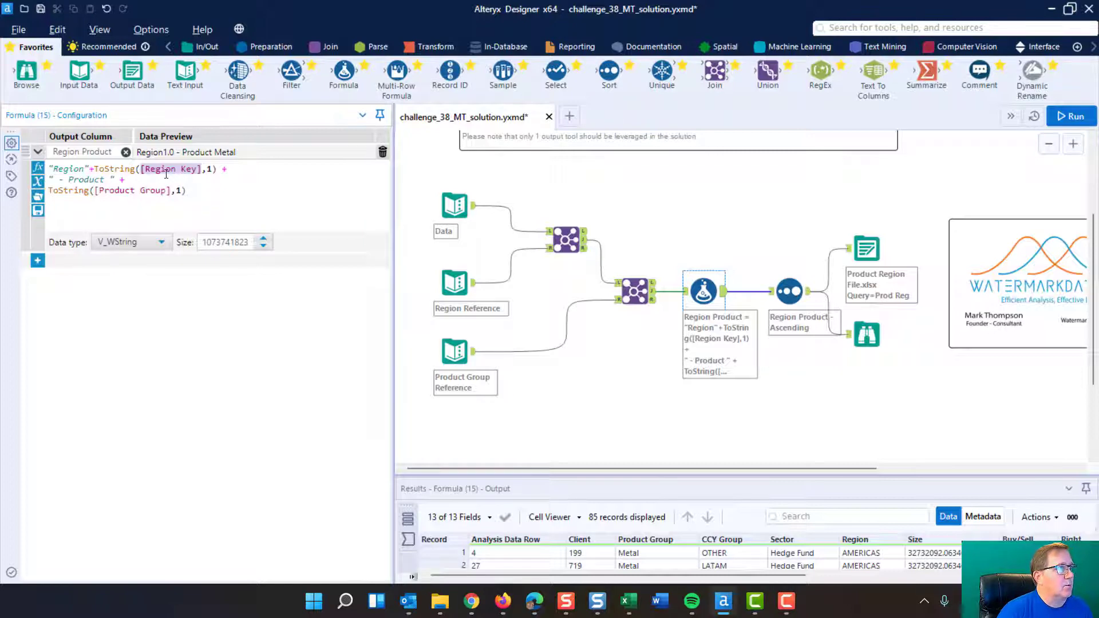
click(213, 171)
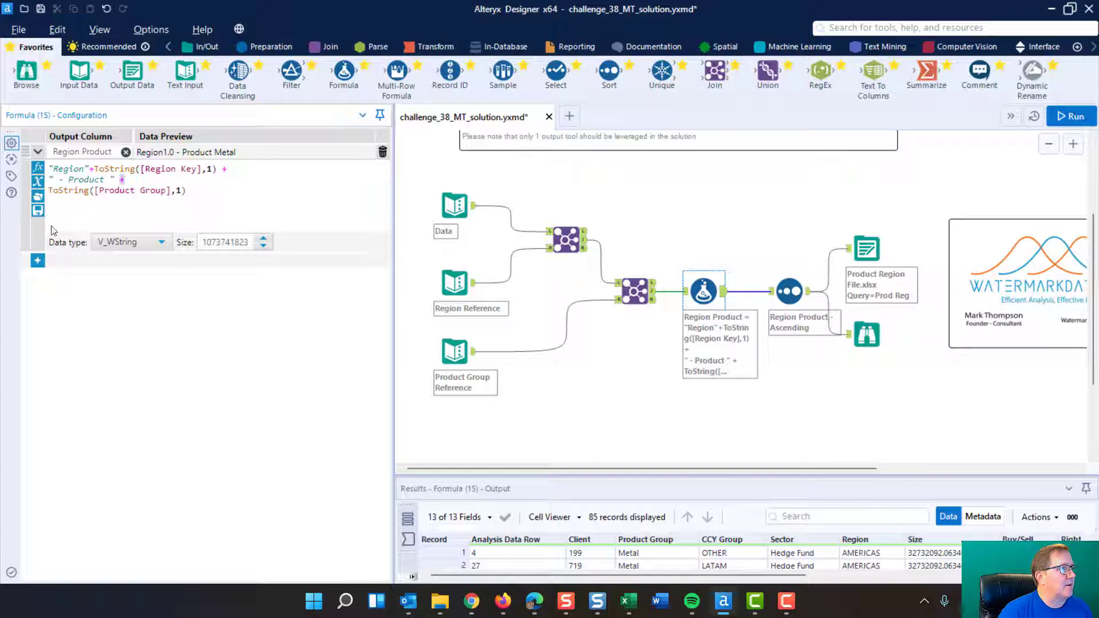
Step: Add a second output column named test in the Formula tool and look up the ToString function's arguments
click(37, 260)
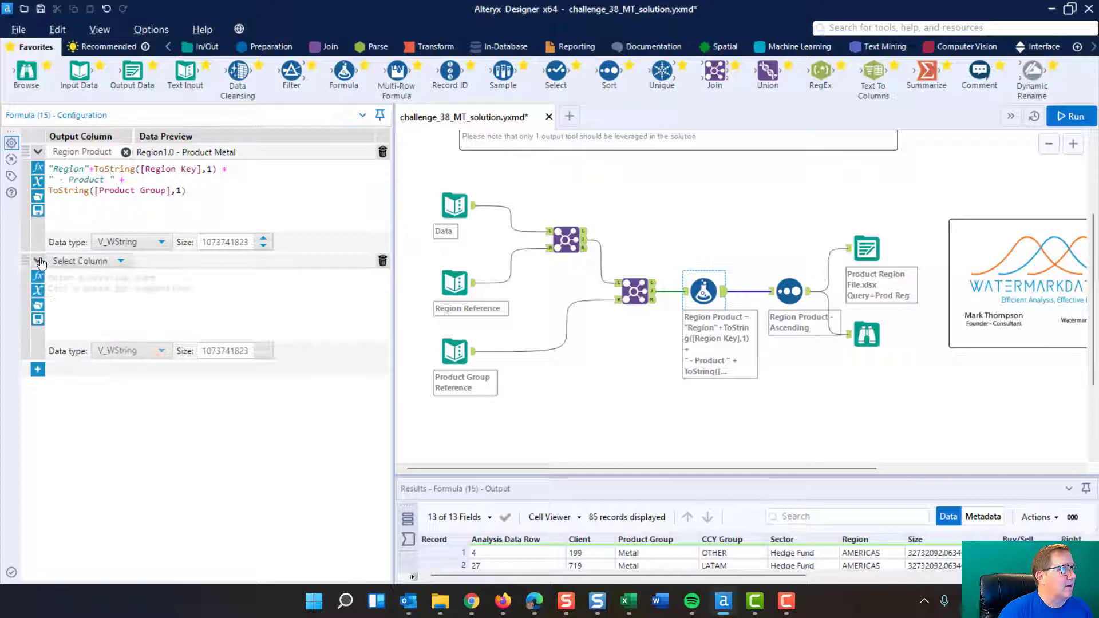
click(87, 263)
click(85, 276)
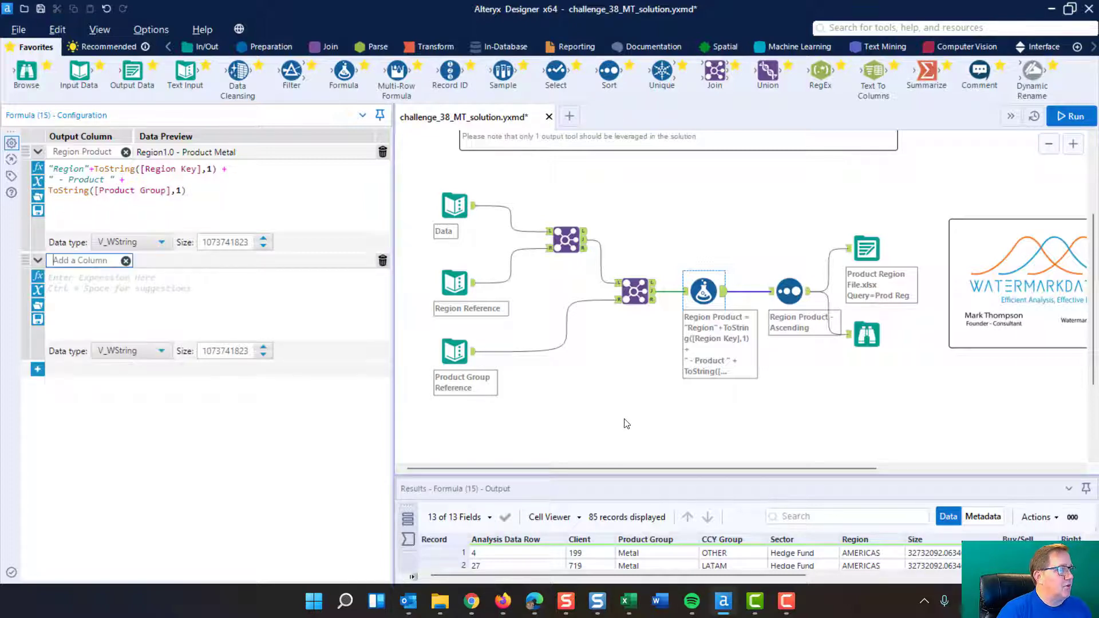
text(test)
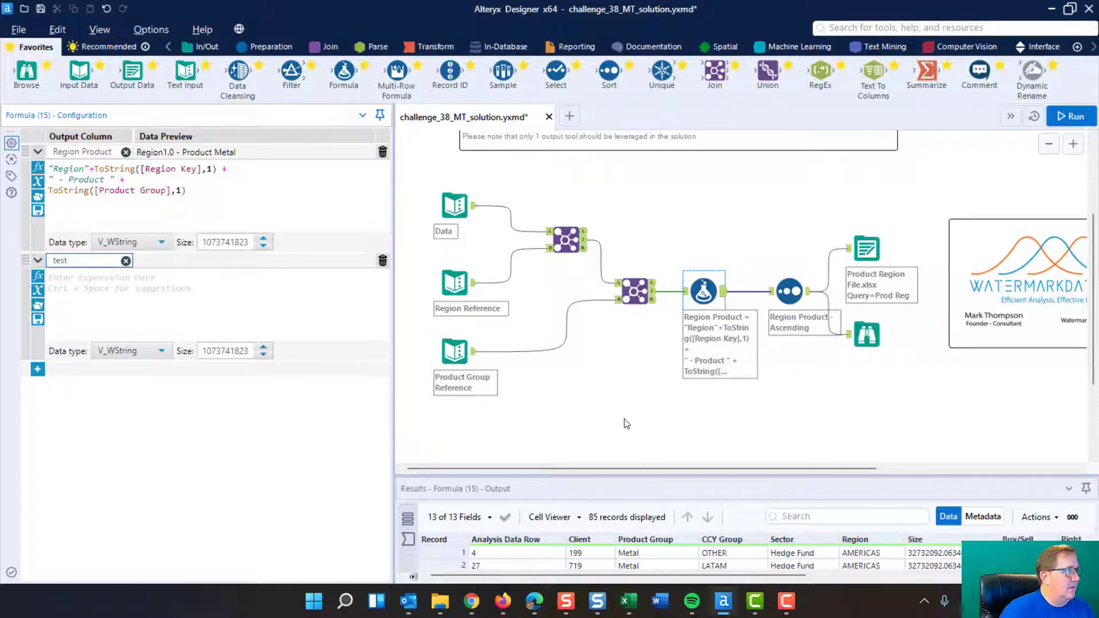
click(38, 277)
text(tostring)
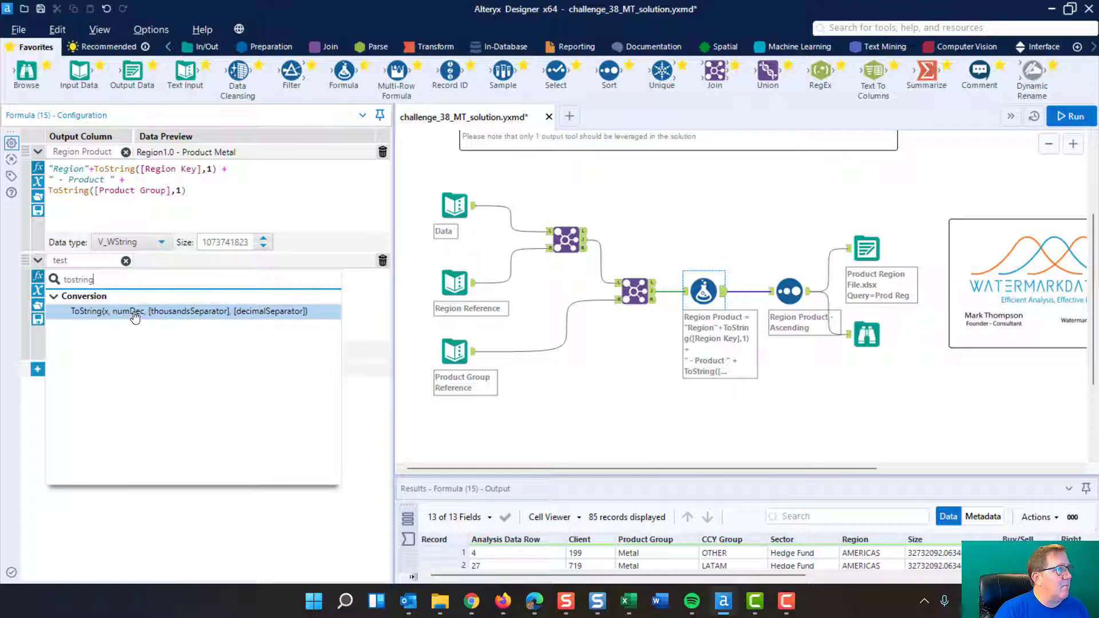
mouse_move(137, 321)
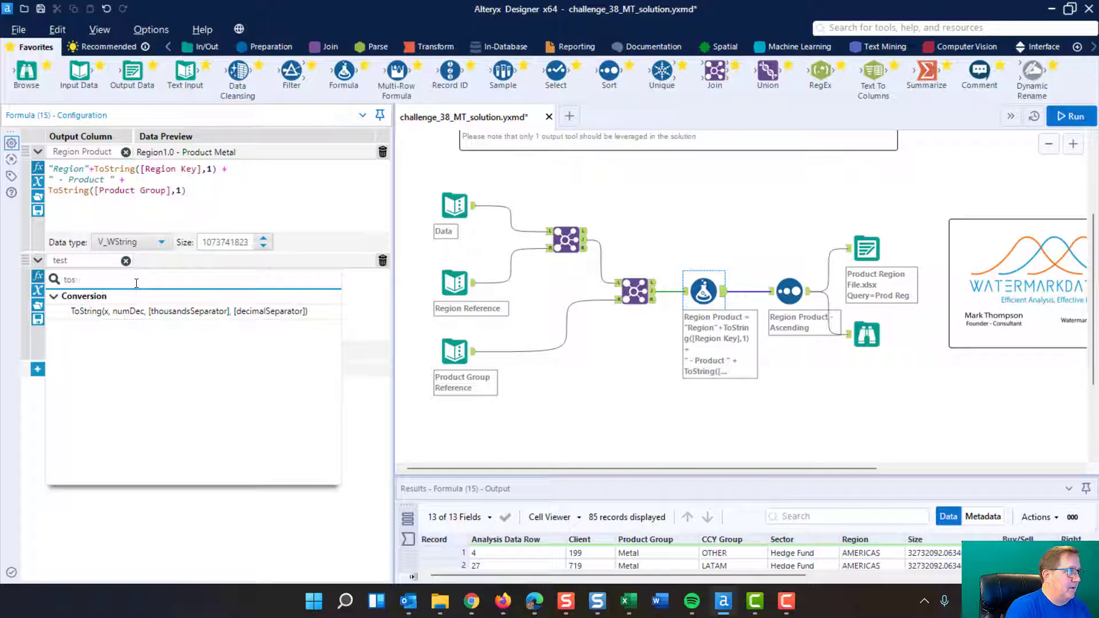
Step: Clear the function search and delete the test expression from the Formula tool
key(BackSpace)
key(BackSpace)
key(BackSpace)
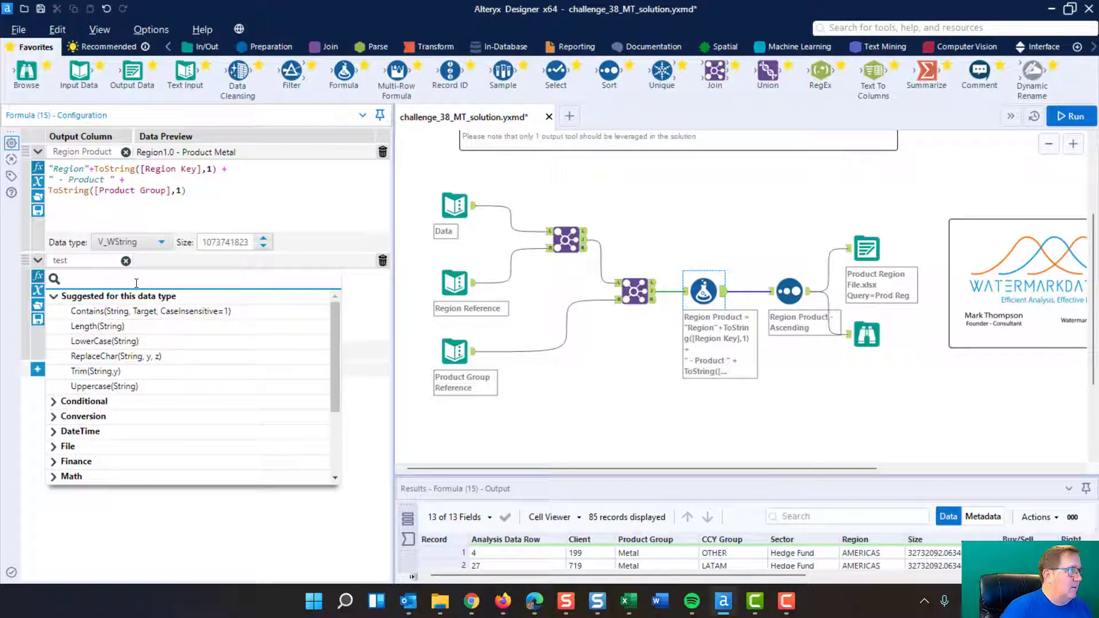
click(383, 263)
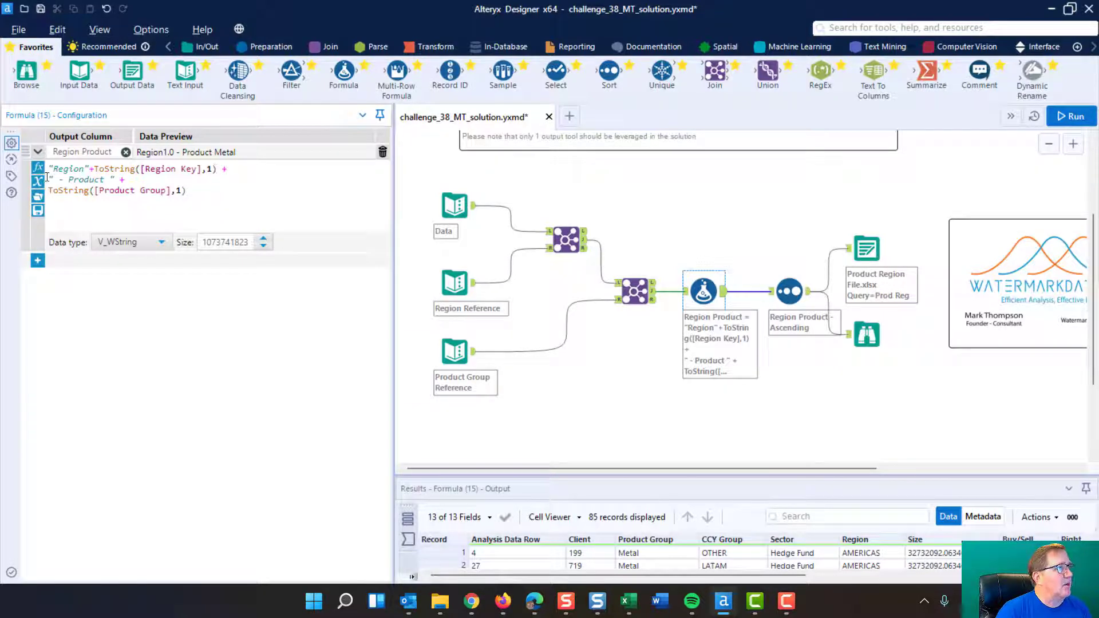
Step: Examine the " - Product " text and the decimals argument of the [Product Group] conversion in the formula
drag(50, 177, 115, 177)
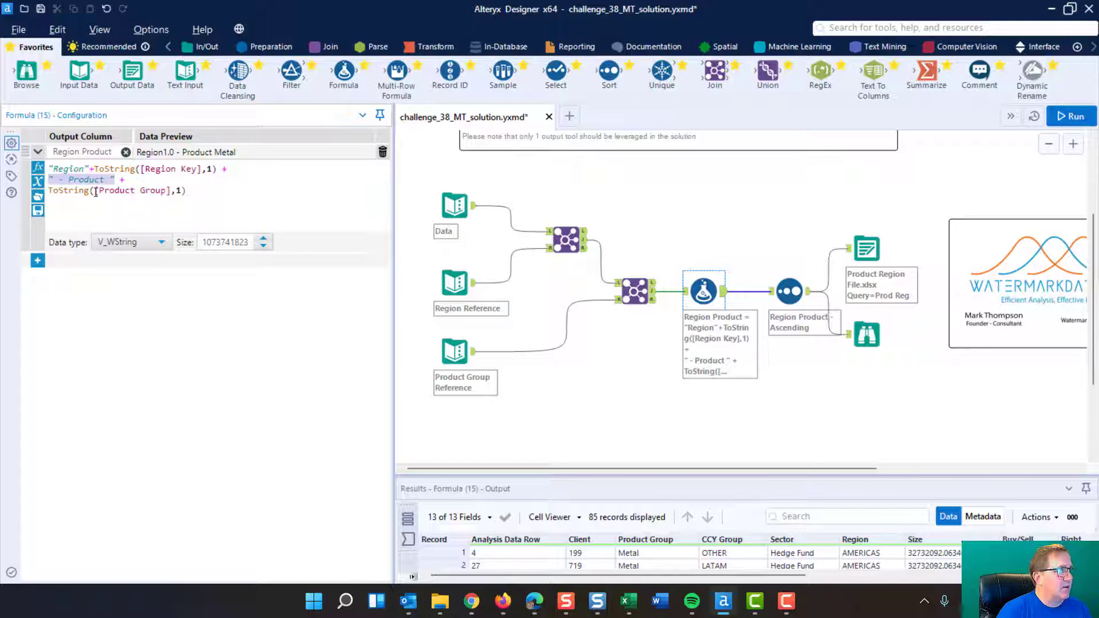
click(175, 190)
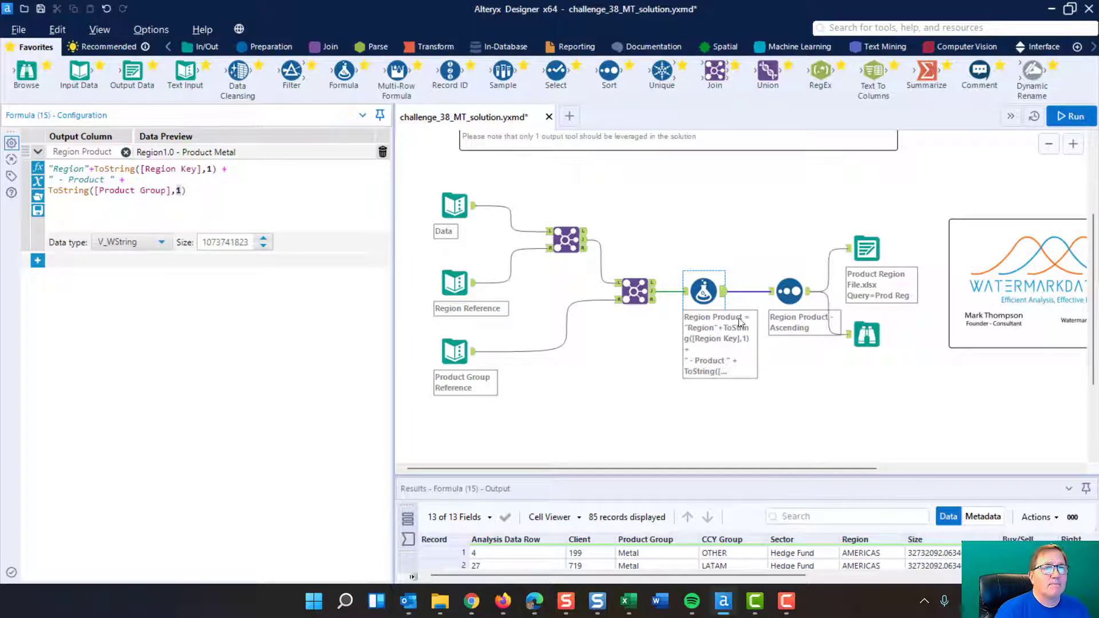
Step: Compare the Sort tool's settings with the formula's Region Product column, and enlarge the results pane to view the sorted records
click(788, 289)
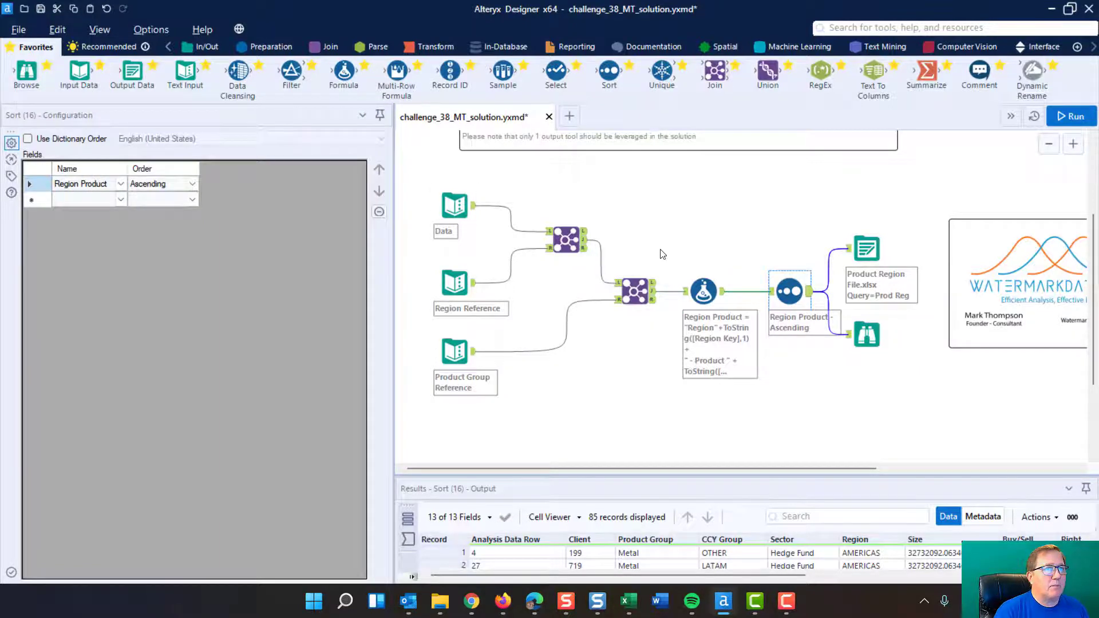
click(703, 291)
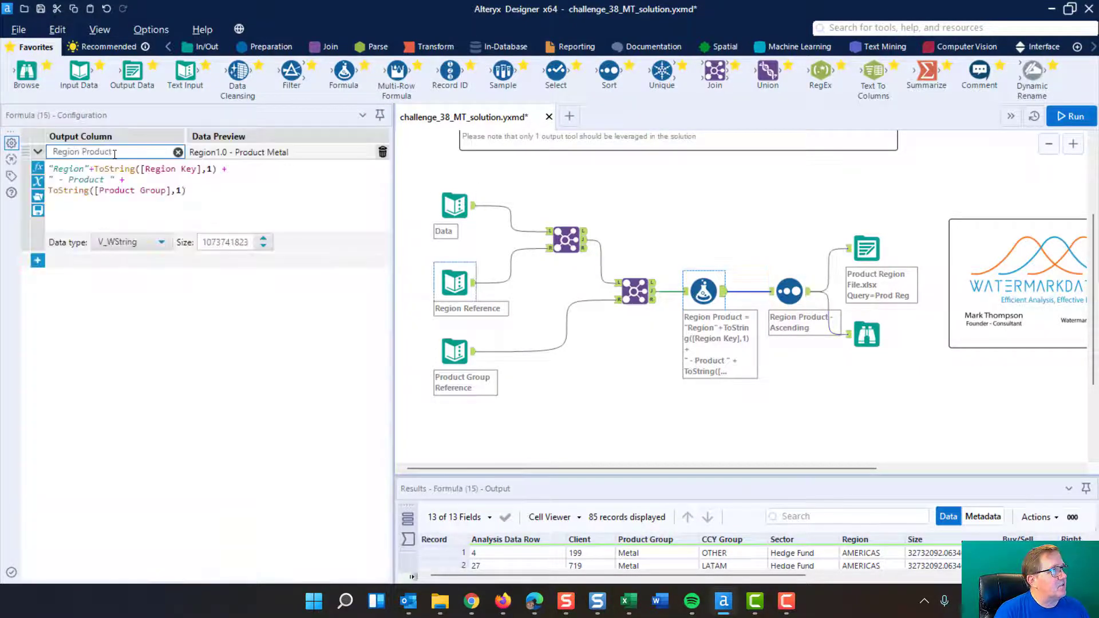
click(788, 291)
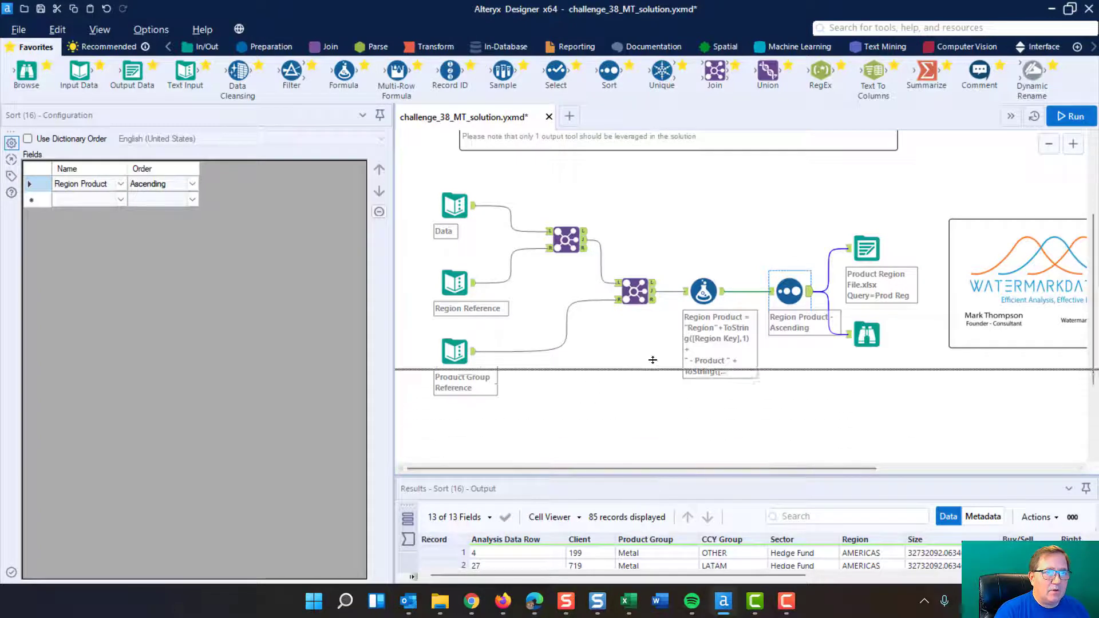
drag(654, 475, 654, 351)
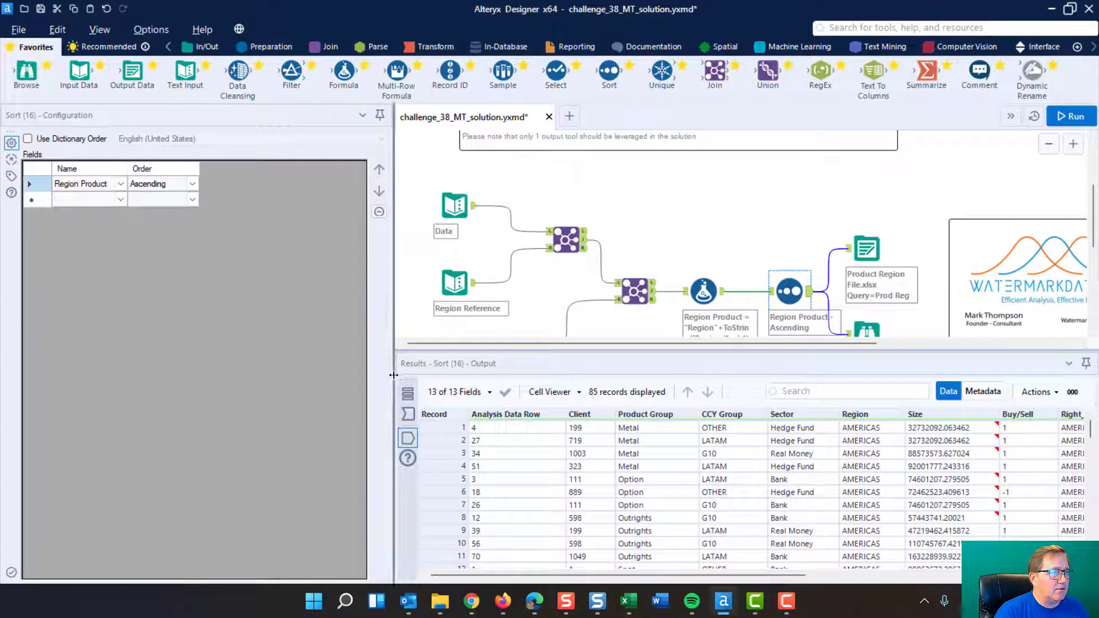
Step: Examine the Region Product values across the sorted records, from the first record to the last
drag(202, 350, 206, 350)
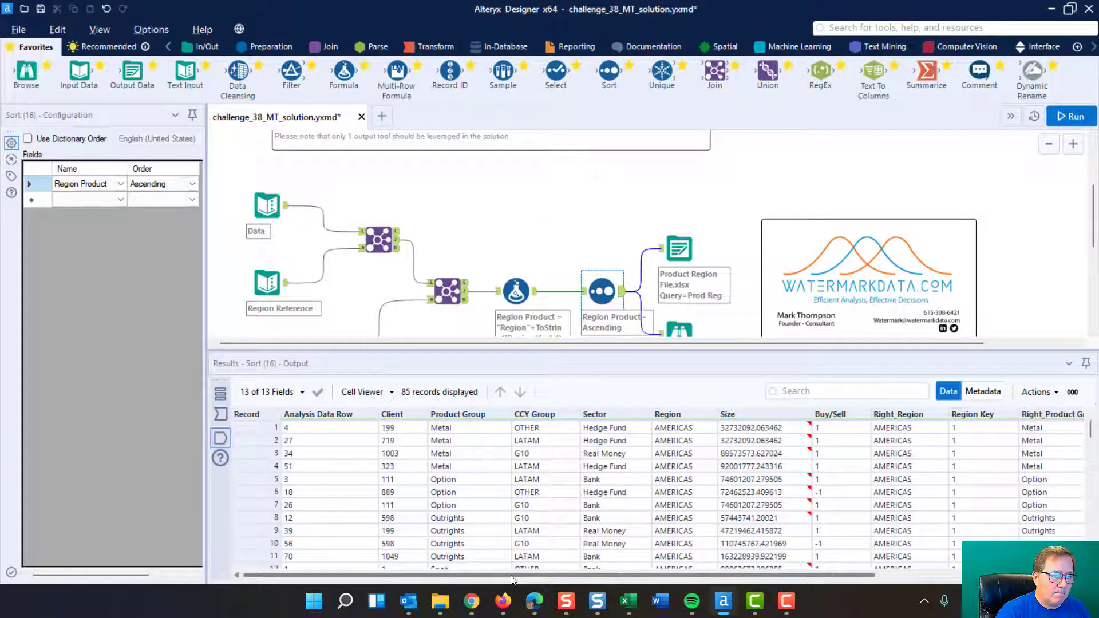
drag(508, 575, 705, 575)
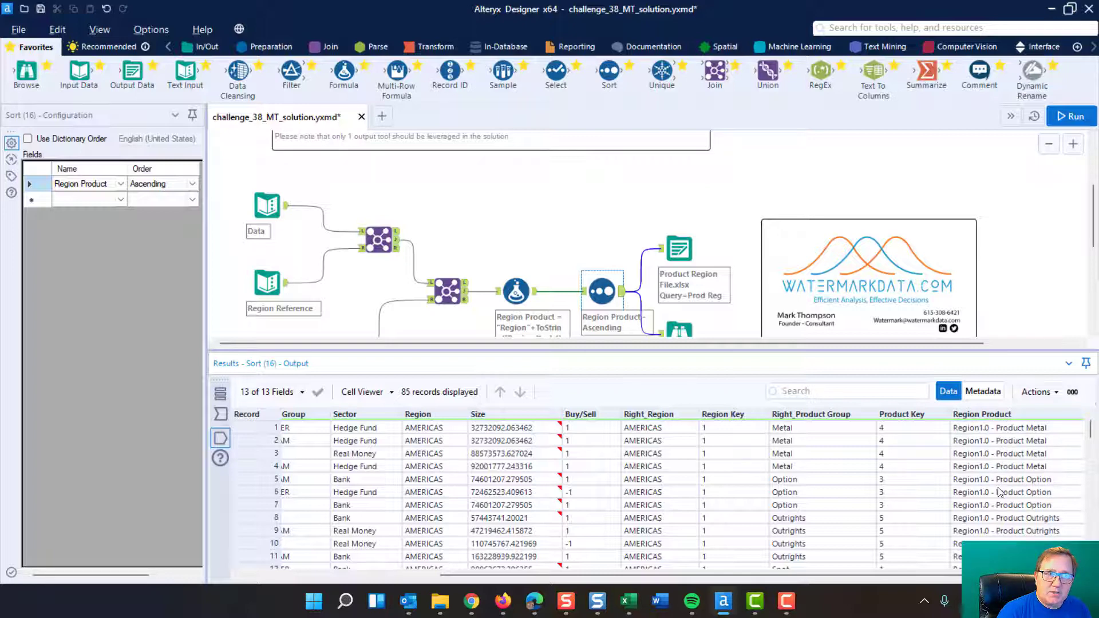
scroll(1016, 532, down, 20)
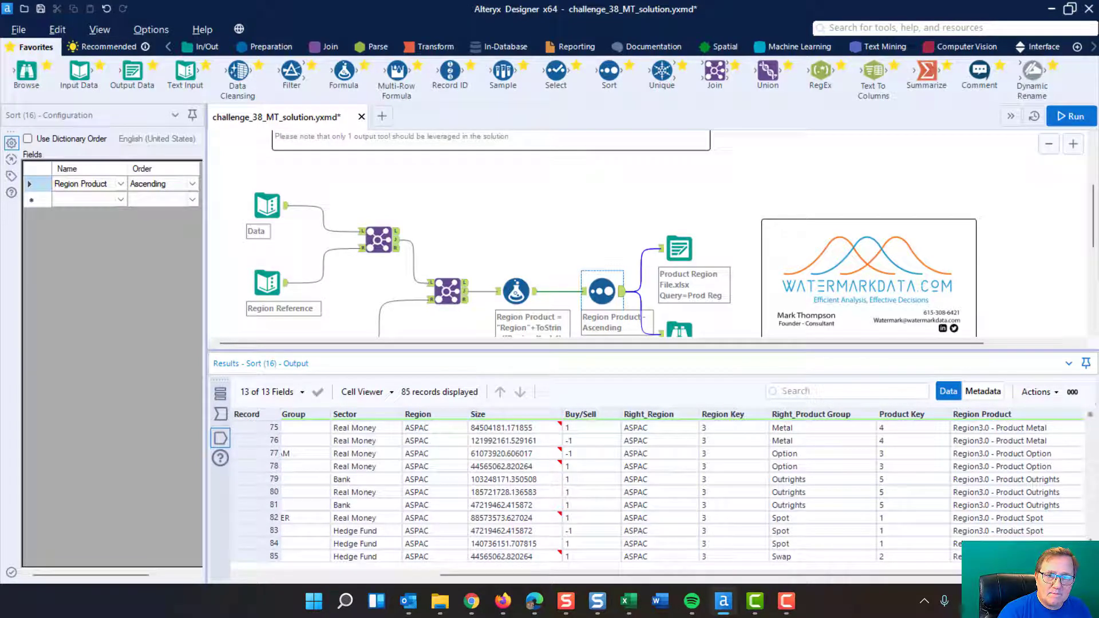
mouse_move(1090, 538)
mouse_down()
mouse_move(1091, 455)
mouse_move(1091, 551)
mouse_up()
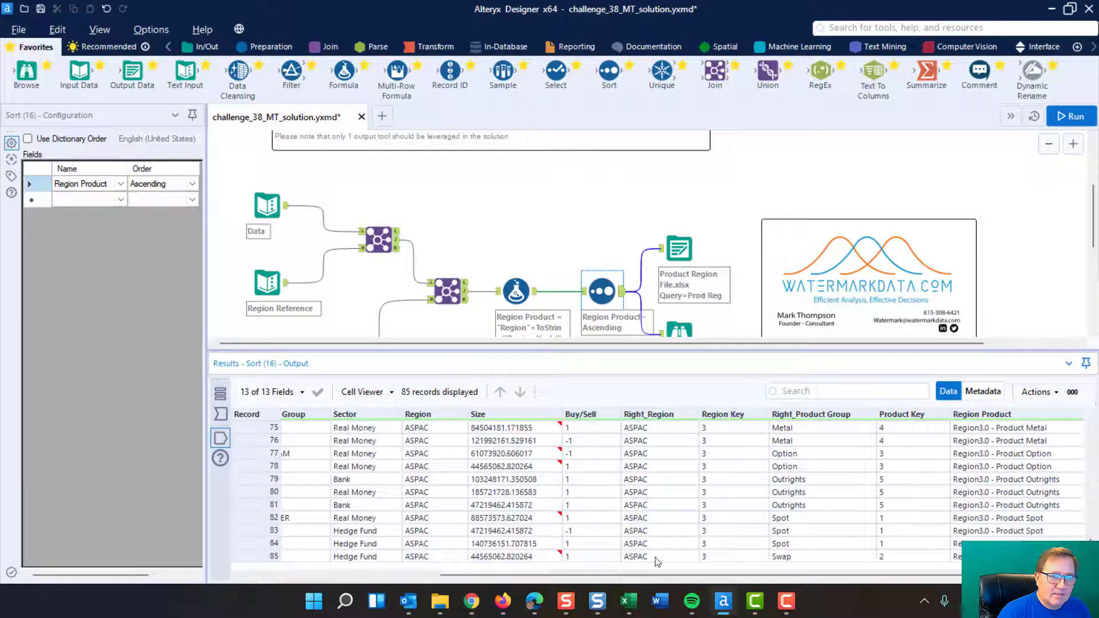
drag(642, 575, 445, 574)
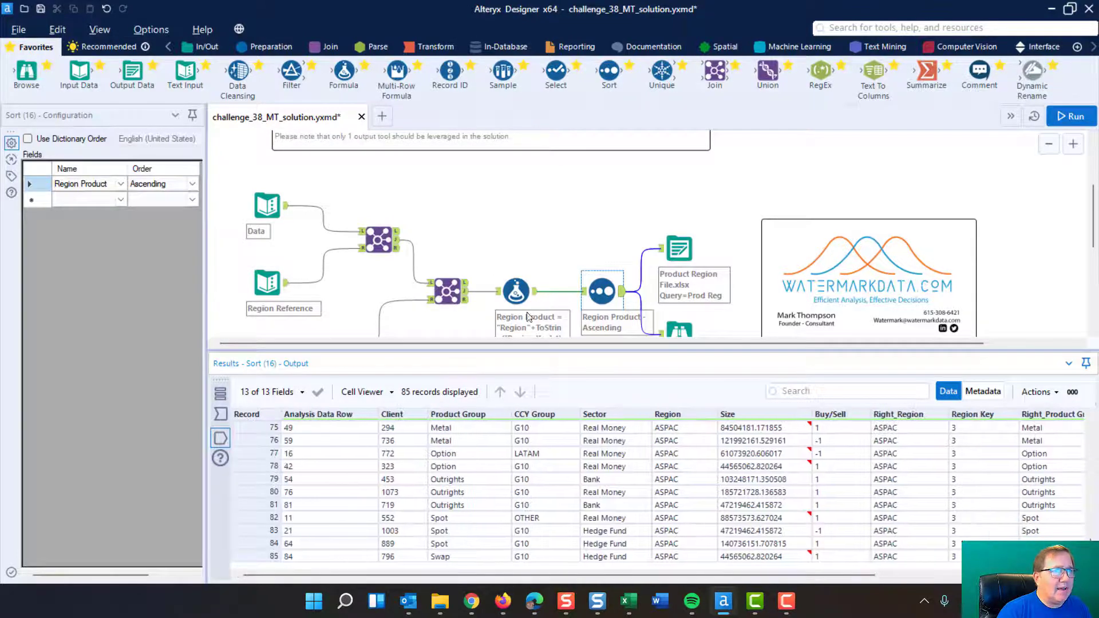
drag(638, 350, 616, 462)
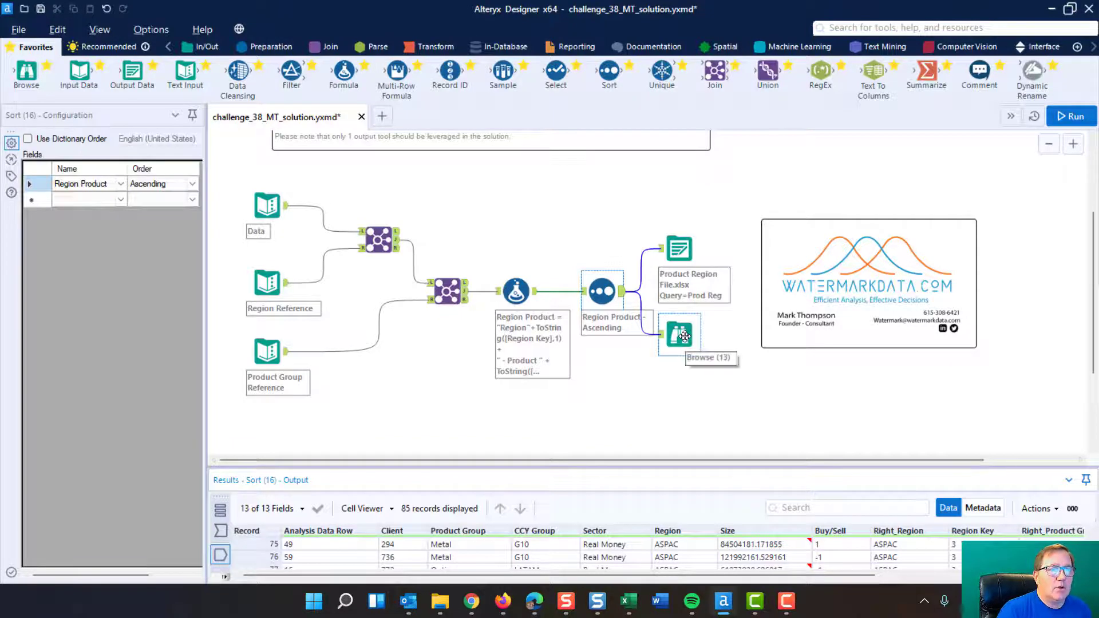
Step: Open the Output Data tool's full configuration and compare its settings with the challenge's objective text
click(685, 250)
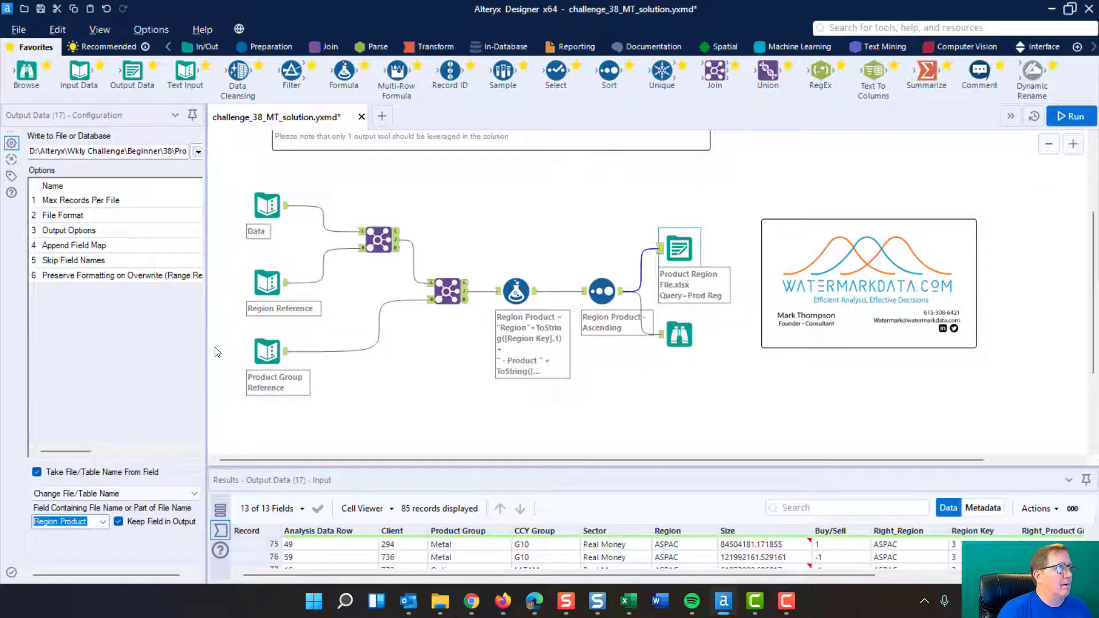
drag(208, 347, 461, 362)
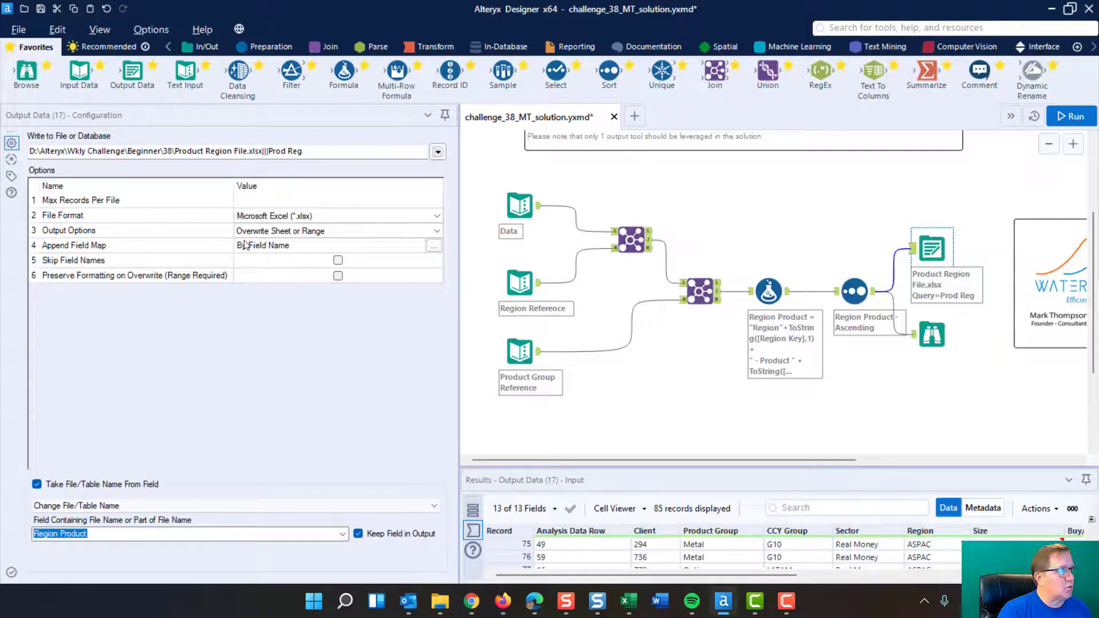
scroll(824, 221, up, 3)
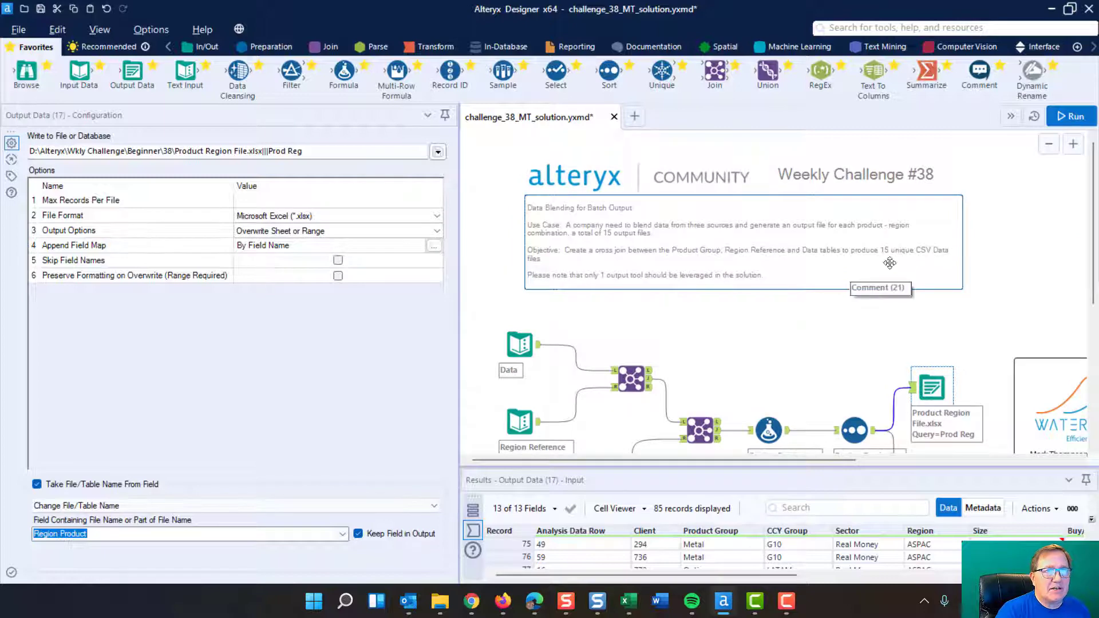
Step: Set the Output Data tool's file format to Comma Separated Value (*.csv)
click(437, 218)
scroll(324, 263, up, 3)
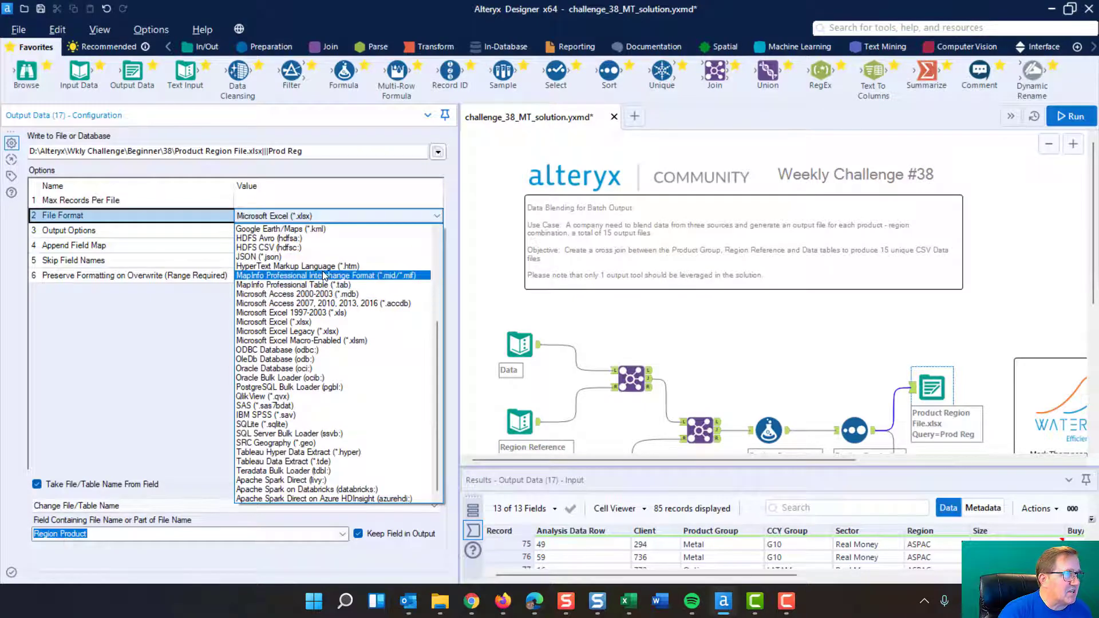
scroll(321, 270, up, 1)
scroll(323, 273, up, 5)
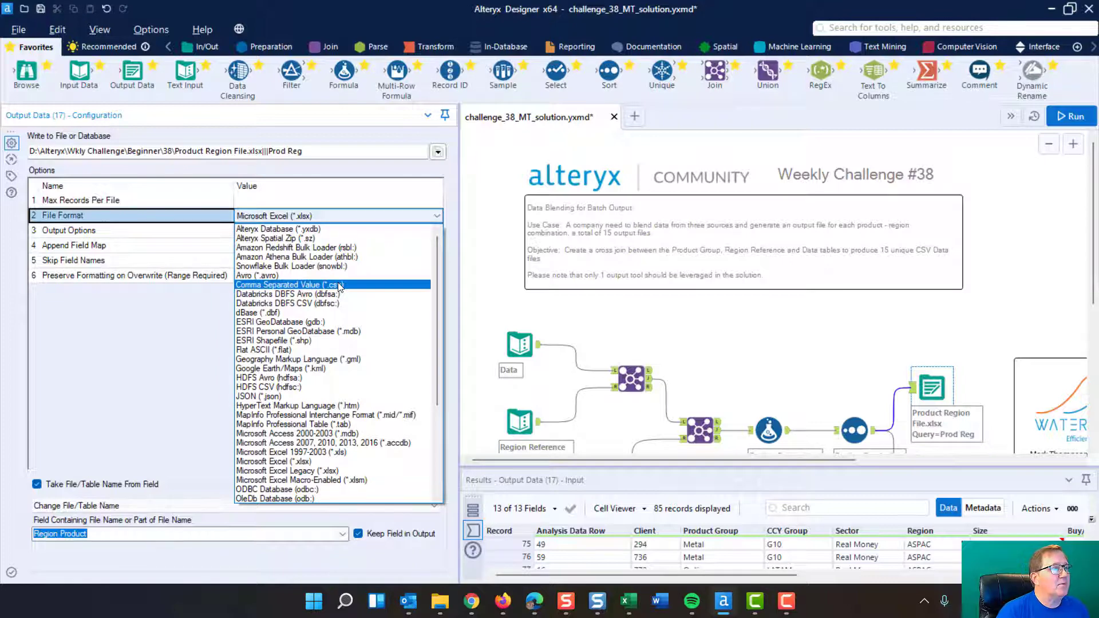
click(339, 286)
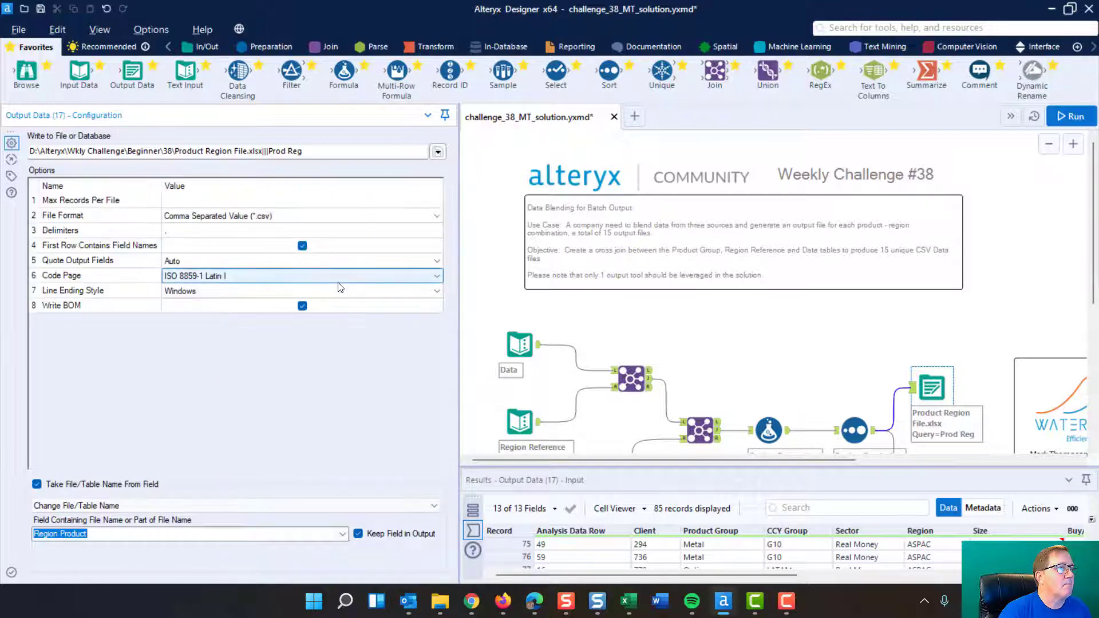
Step: Set the output's file format to Microsoft Excel (*.xlsx) and its output option to Overwrite Sheet or Range
click(436, 217)
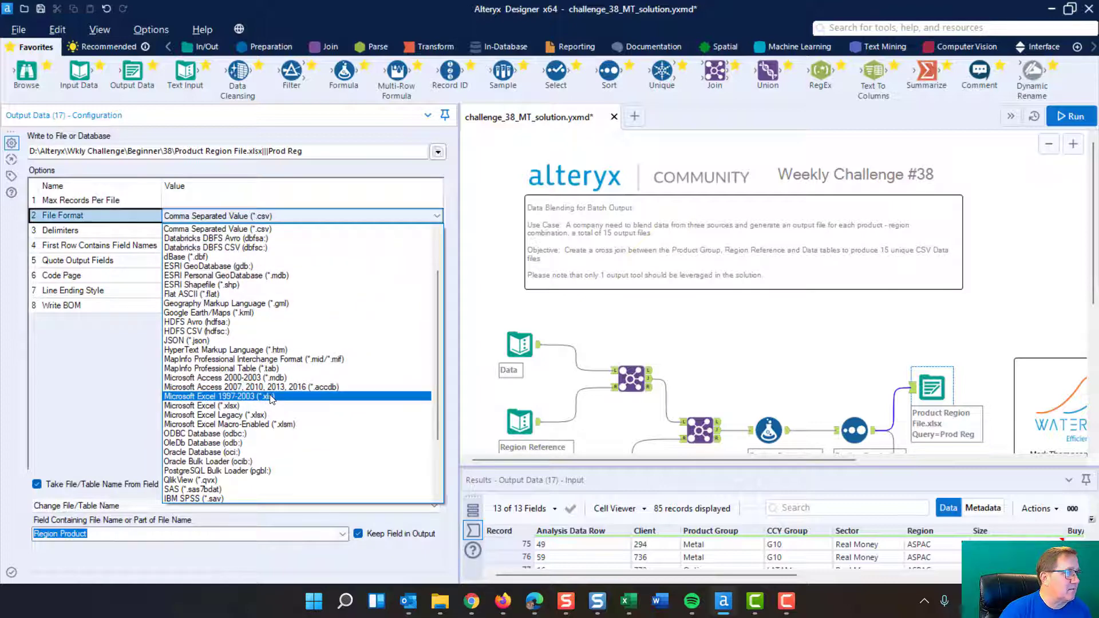
click(266, 405)
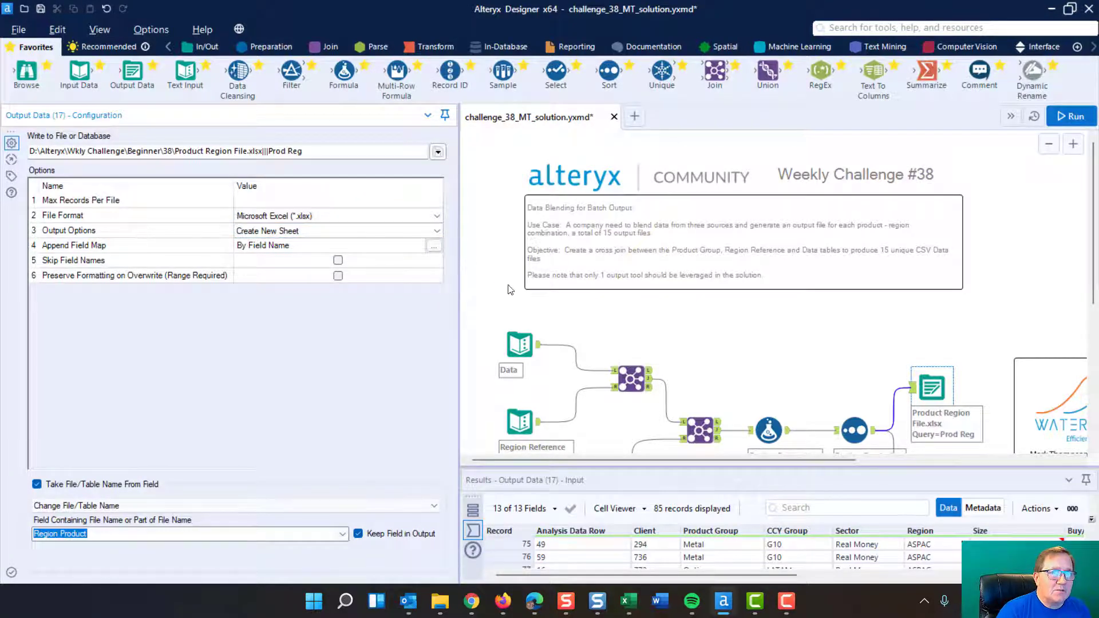
click(438, 233)
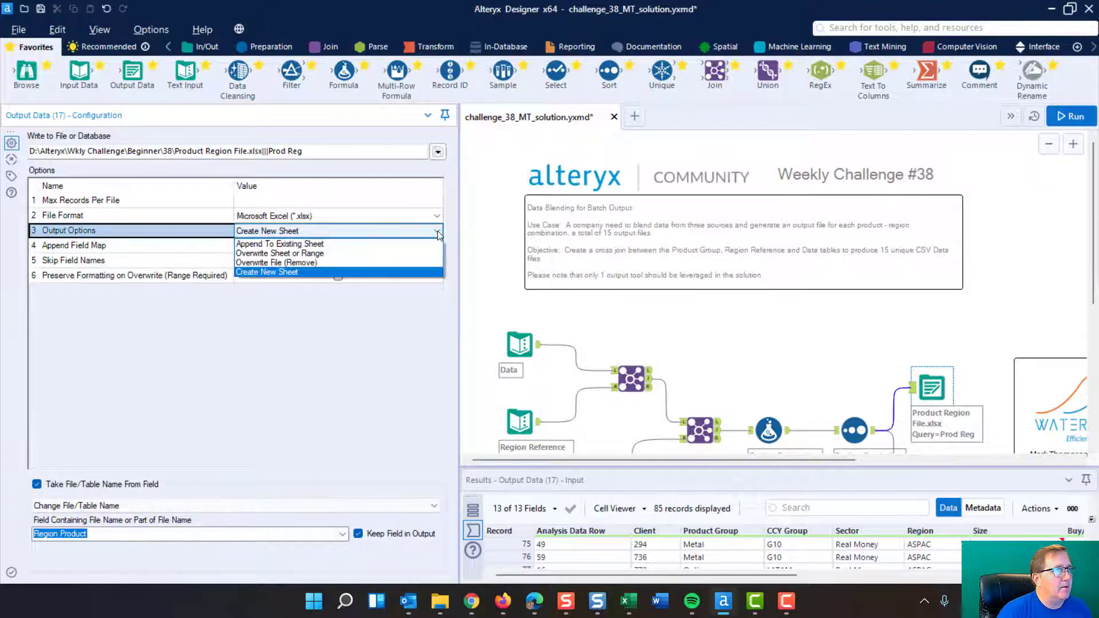
click(335, 255)
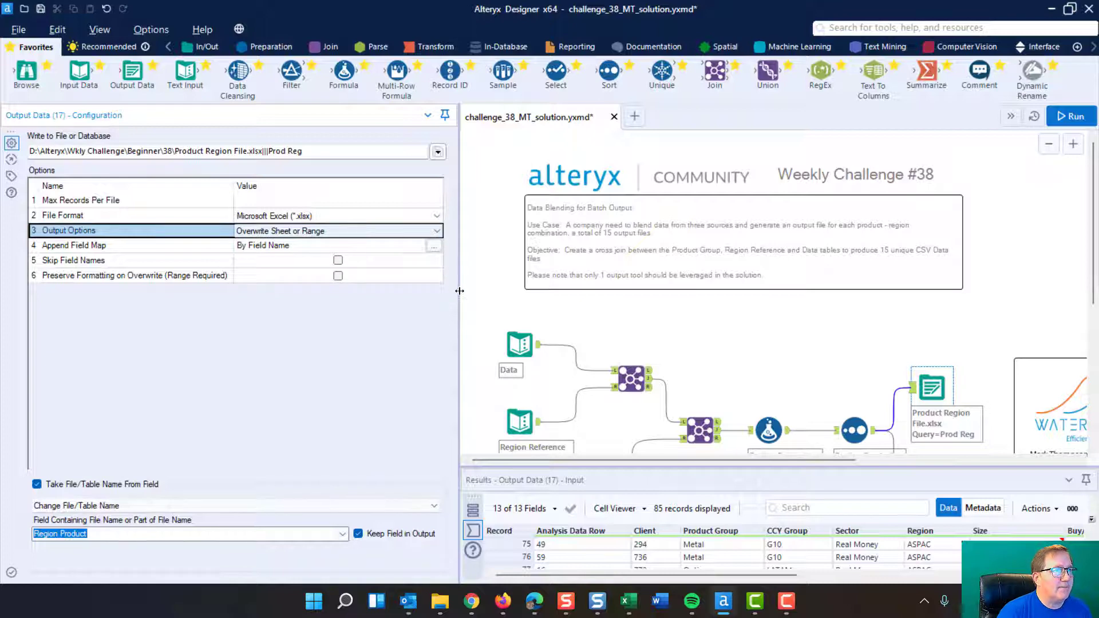
Step: Turn Take File/Table Name From Field off and on again, and choose Region Product as the field containing the file name
drag(460, 291, 260, 286)
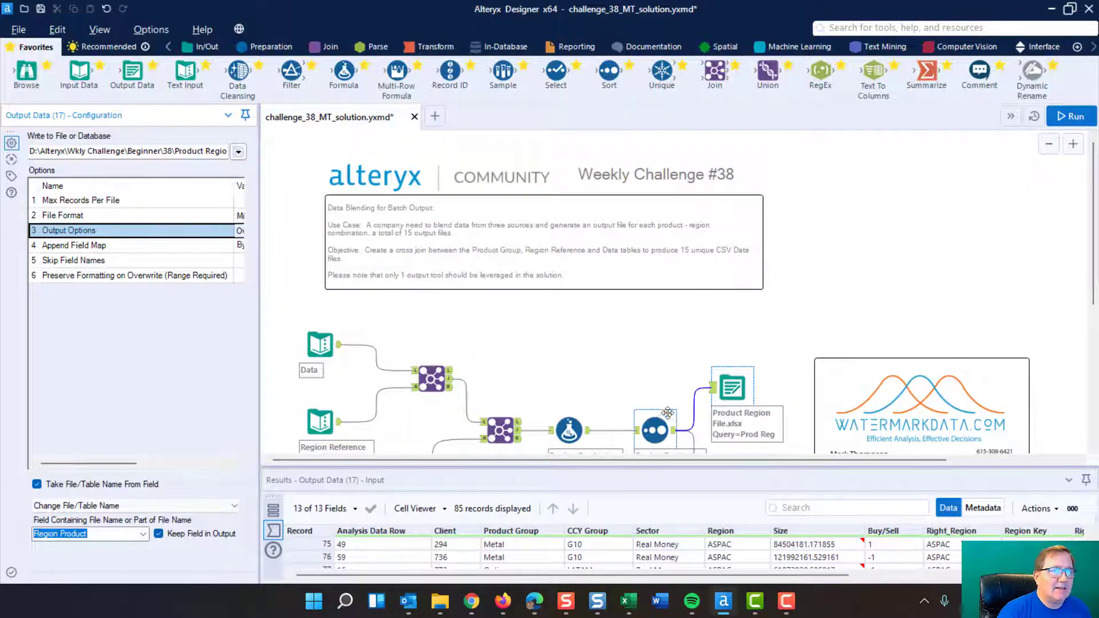
scroll(589, 292, down, 3)
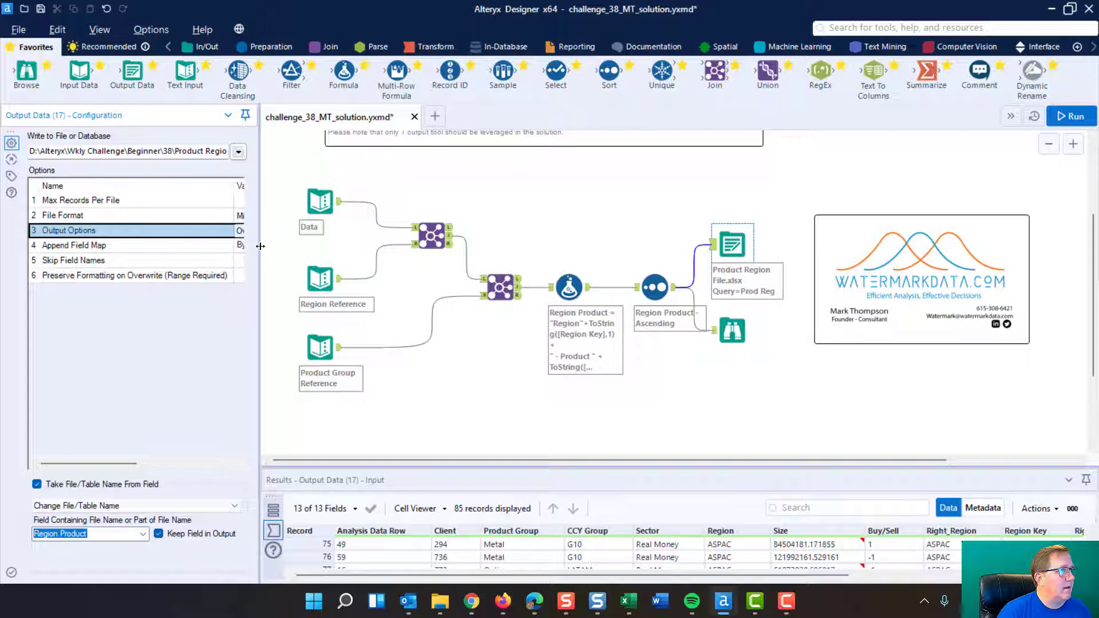
drag(260, 247, 399, 257)
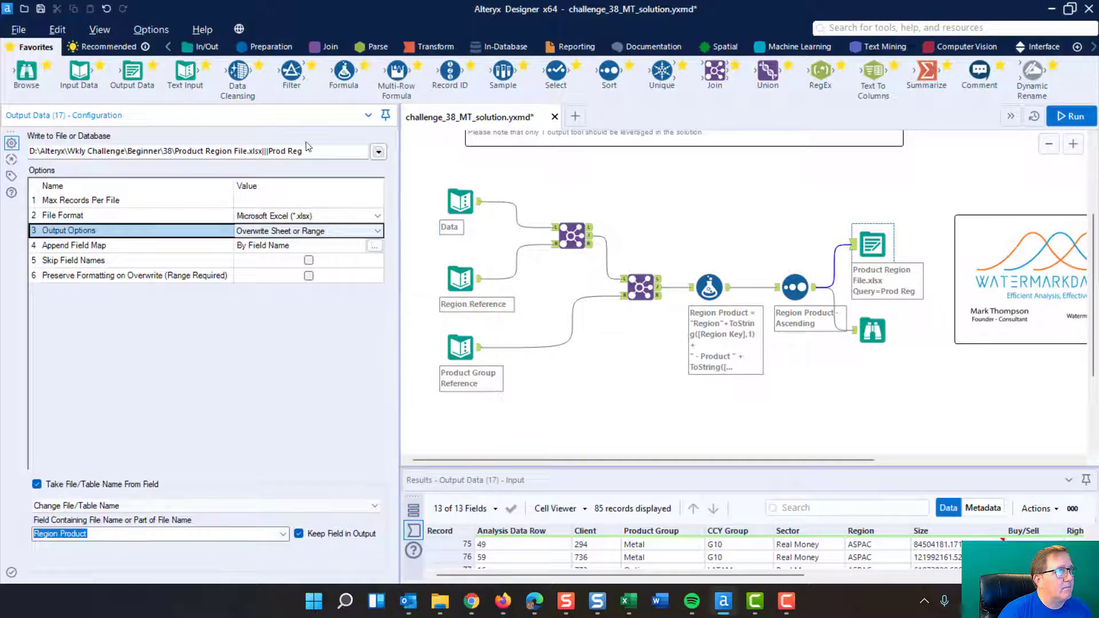
drag(399, 310, 305, 309)
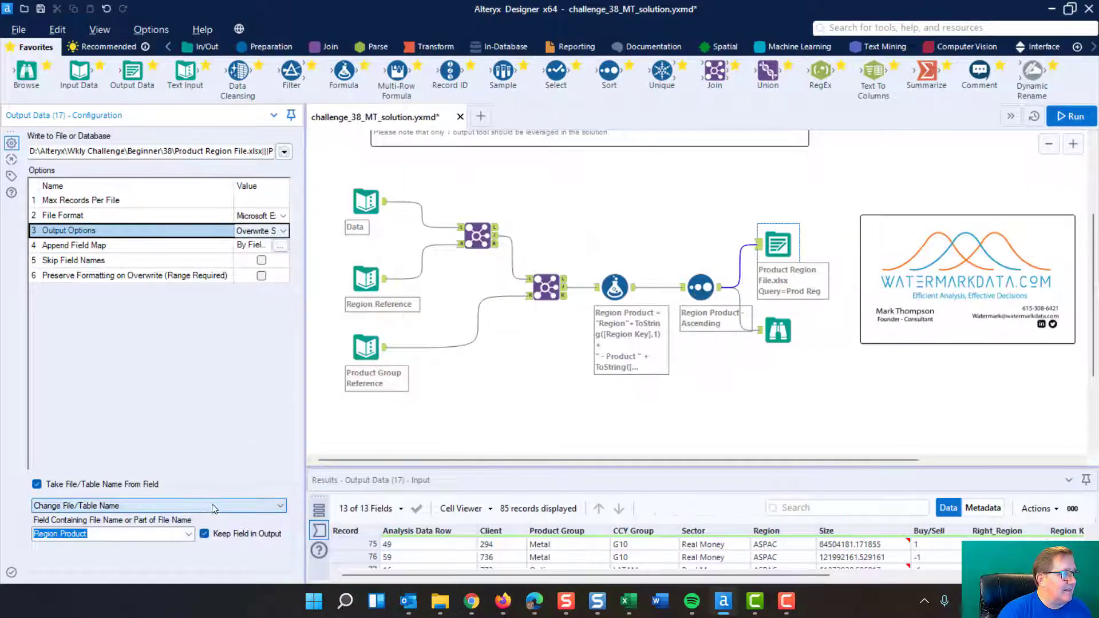
click(37, 484)
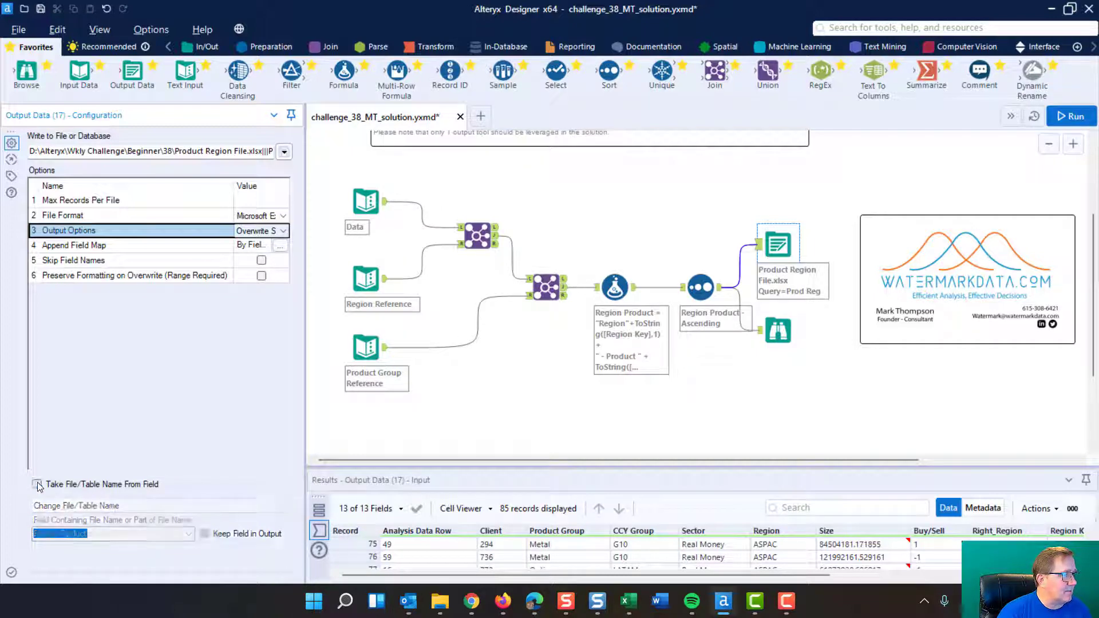
click(37, 484)
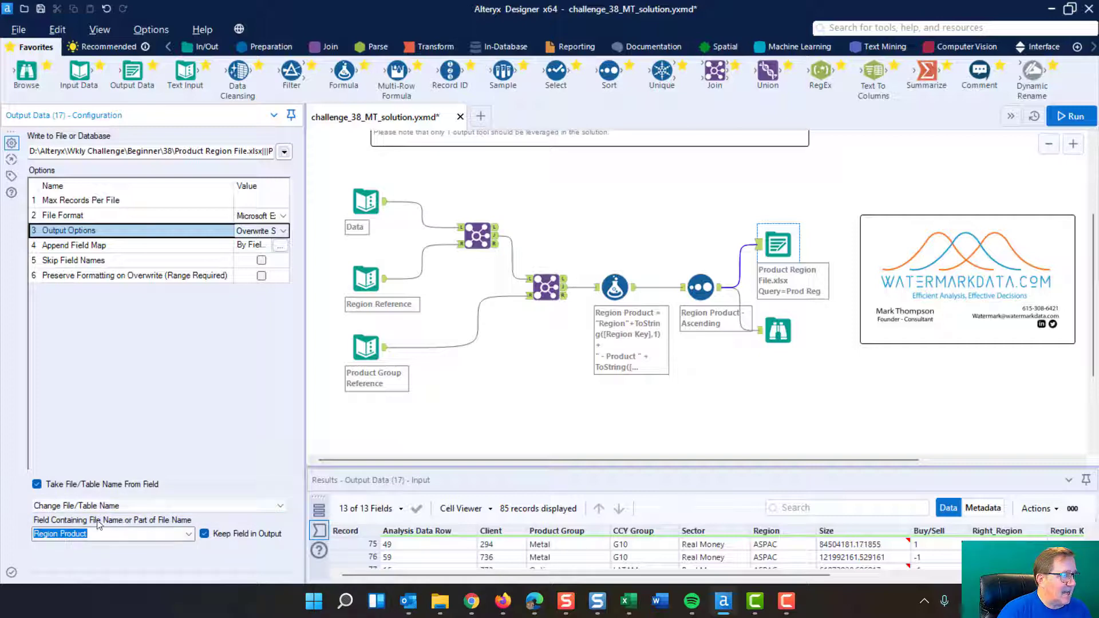
click(189, 535)
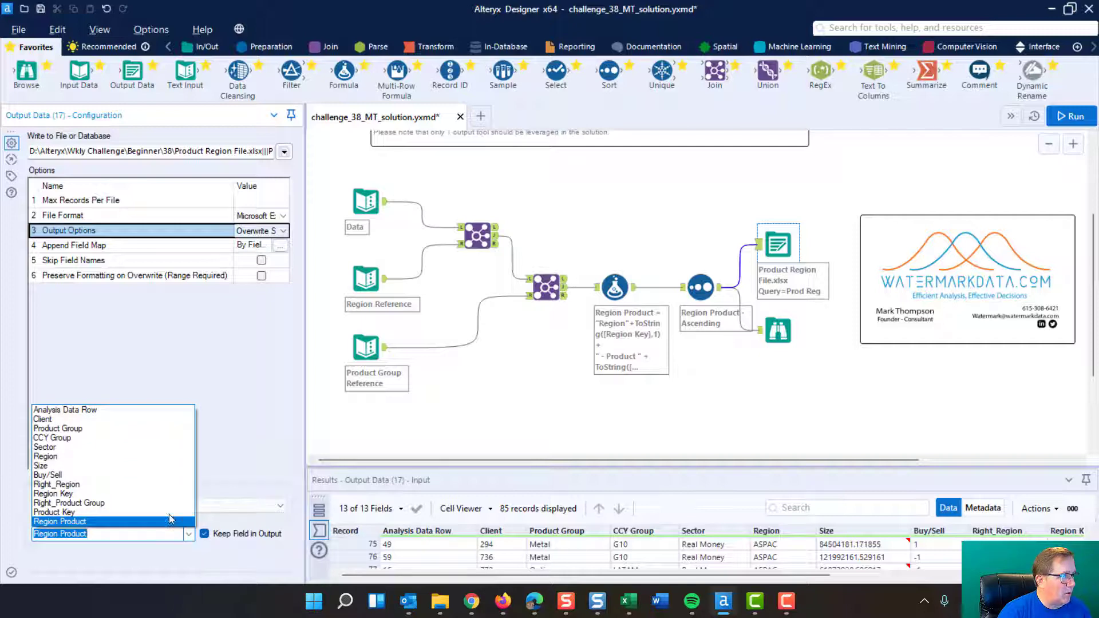
click(108, 522)
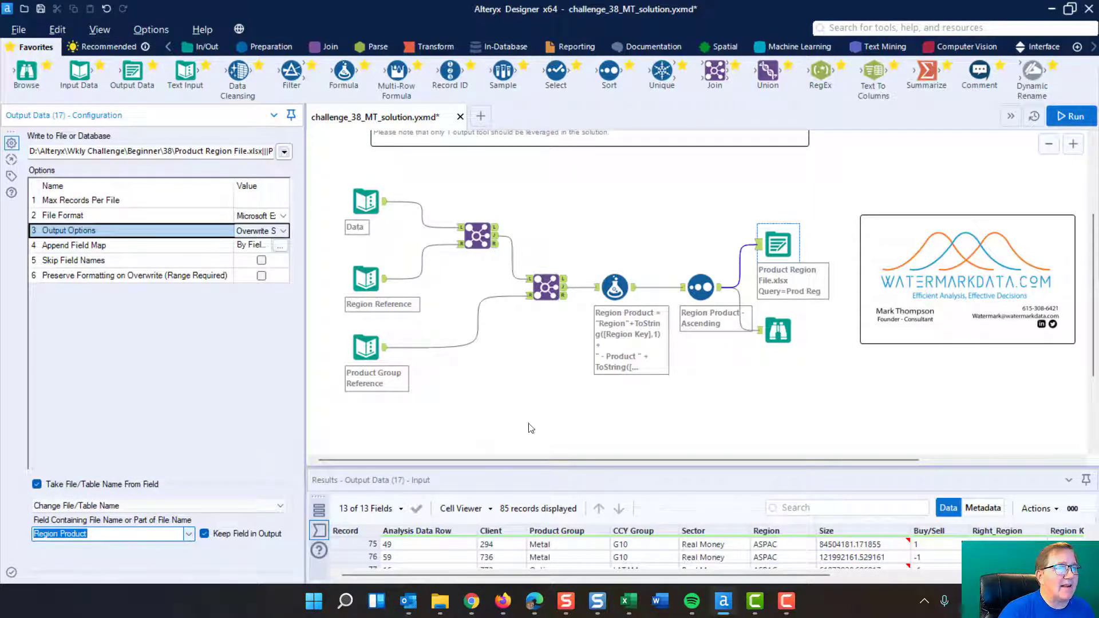
Step: Run the workflow and review the messages listing the sheets written to Product Region File.xlsx
click(544, 373)
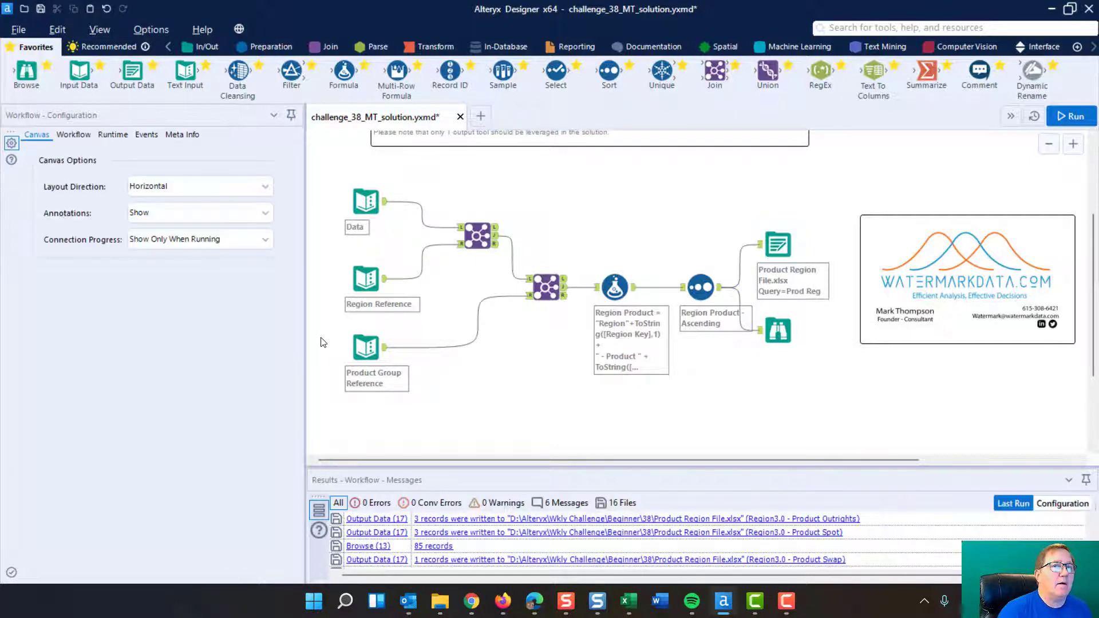
click(1073, 116)
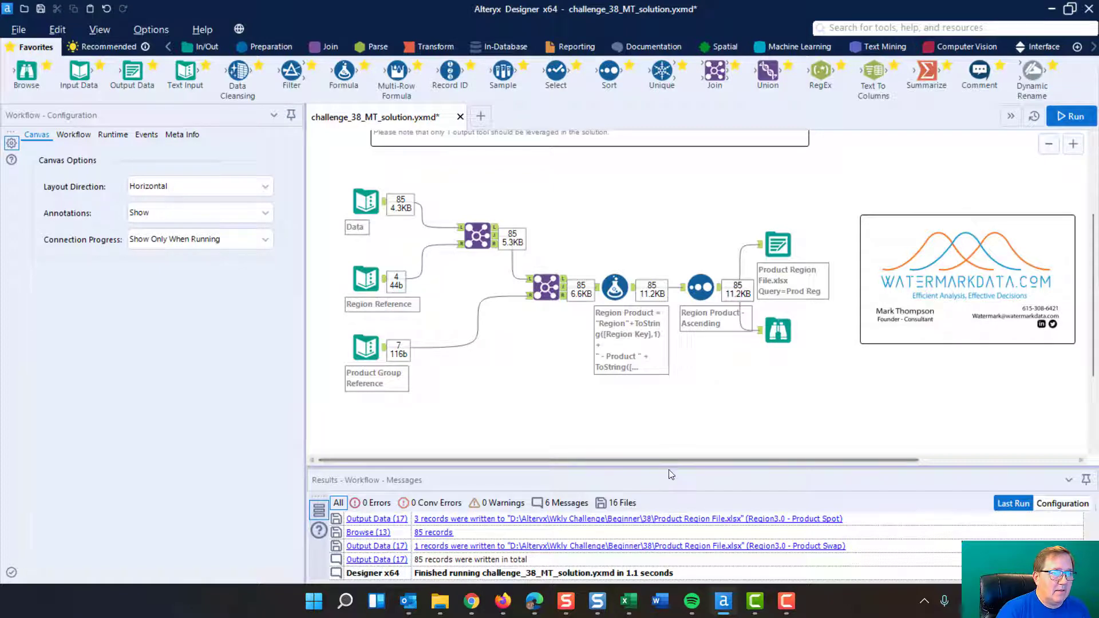
drag(670, 465, 658, 235)
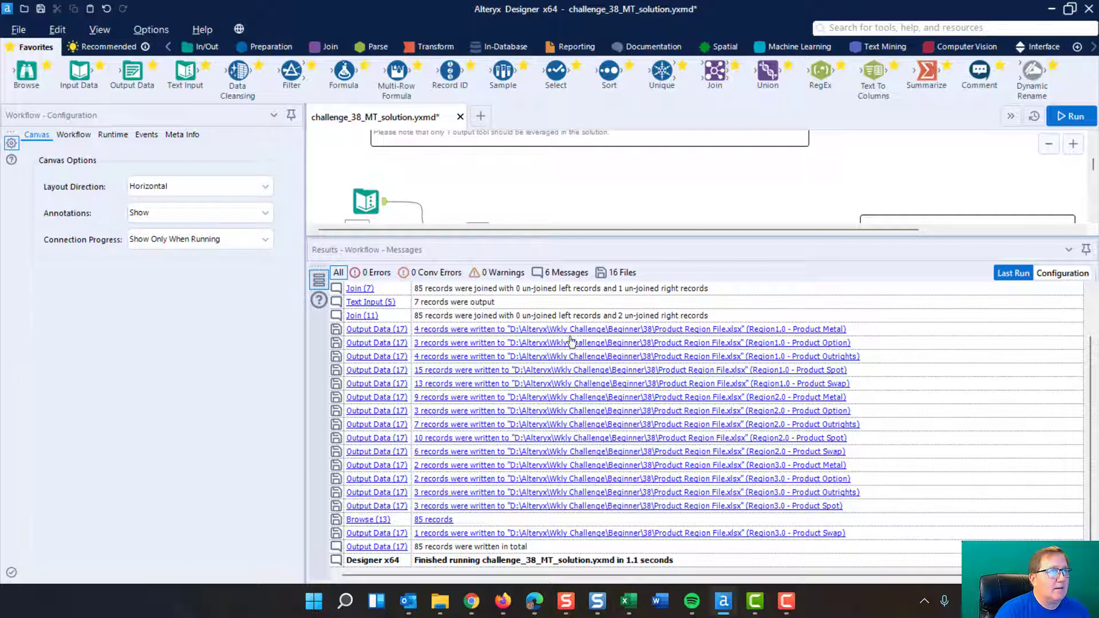
drag(621, 238, 618, 449)
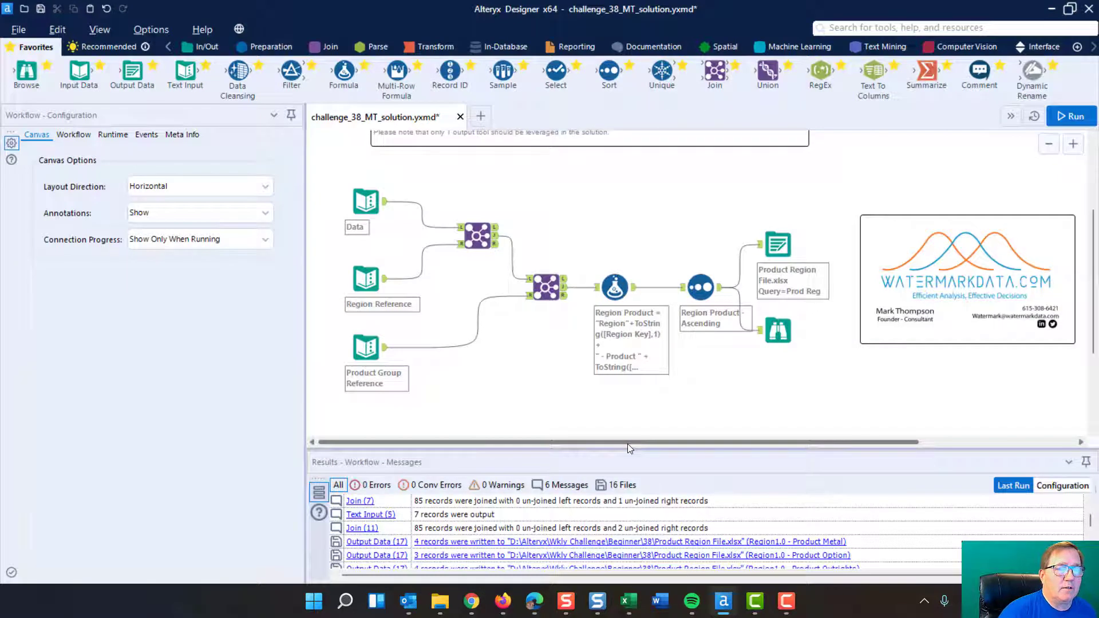